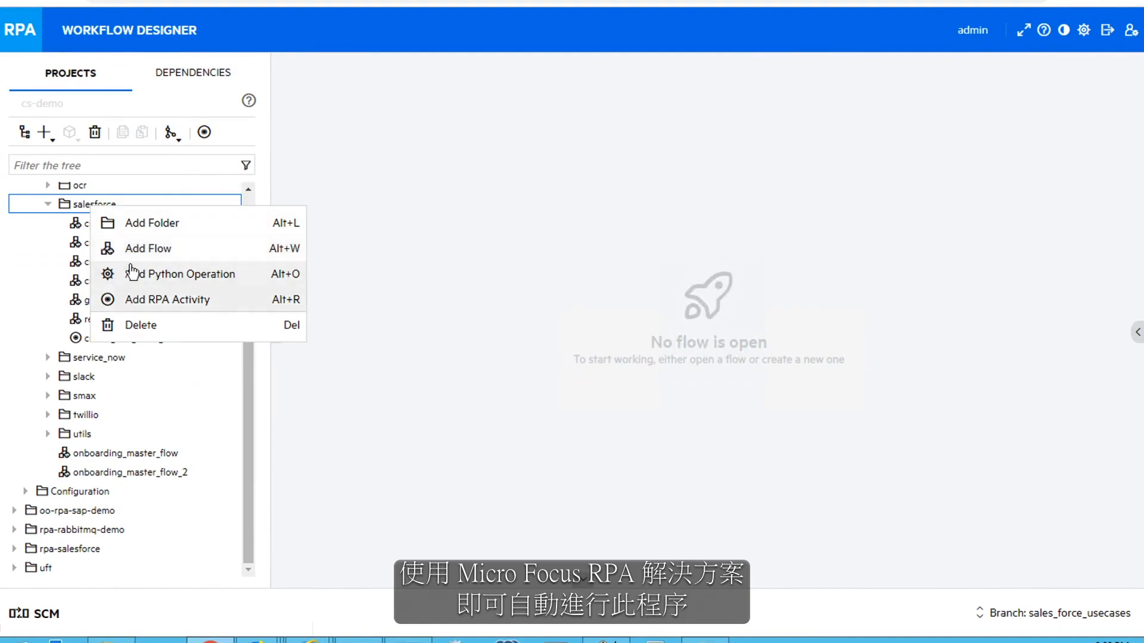
# Add a new flow named create_sales_order_from_email to the salesforce folder
pyautogui.click(129, 252)
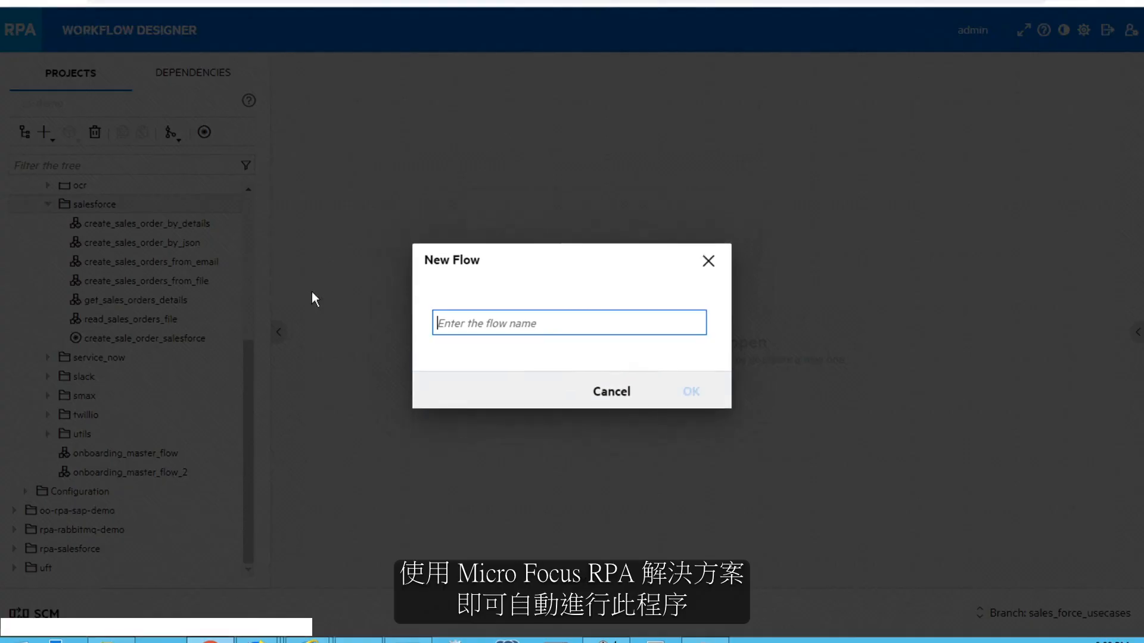
pyautogui.write('create_sal')
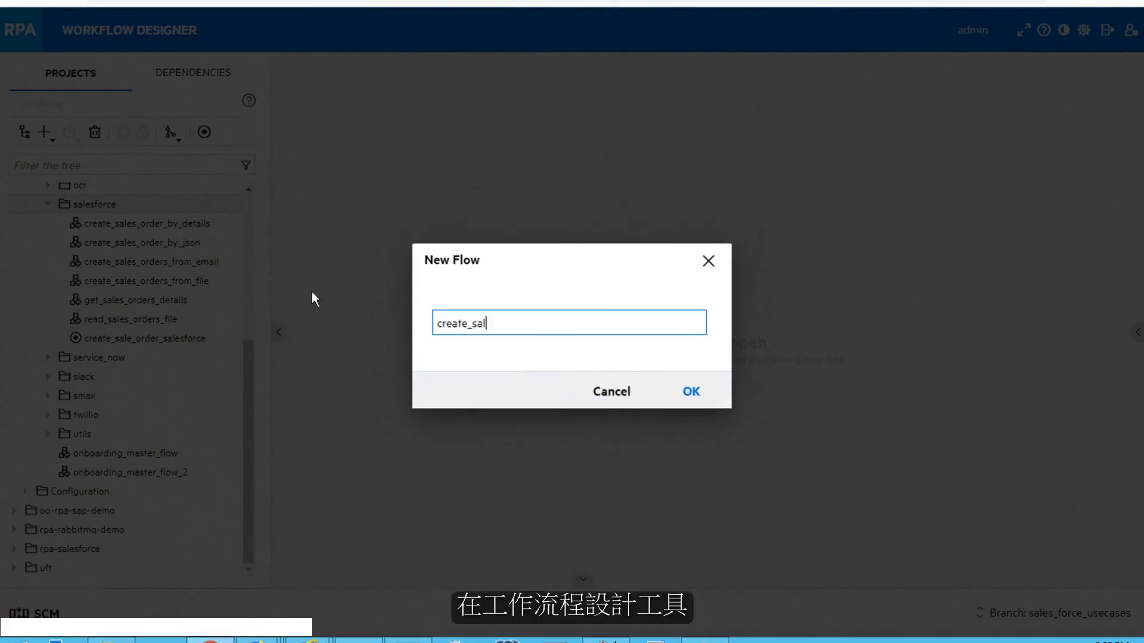
pyautogui.write('es_order_from_')
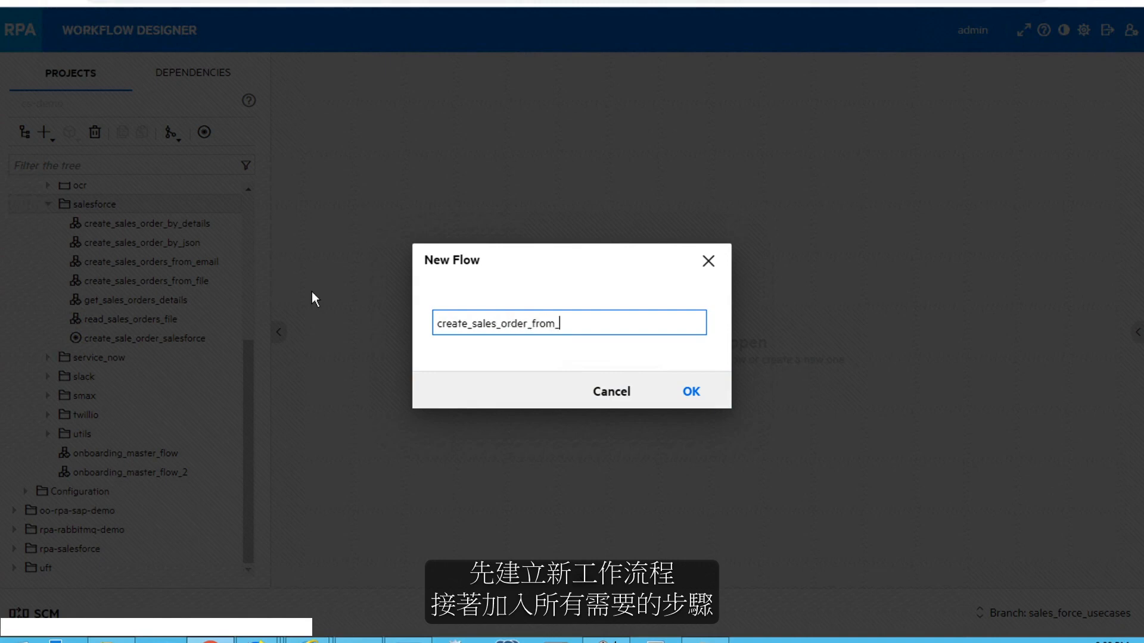
pyautogui.write('email')
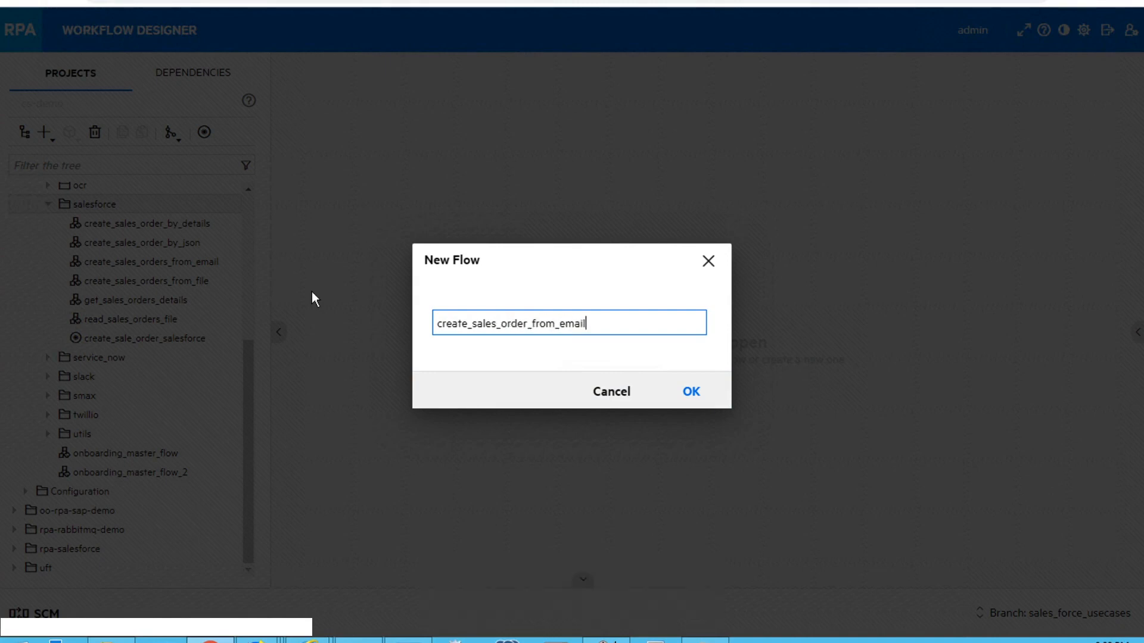
pyautogui.click(693, 392)
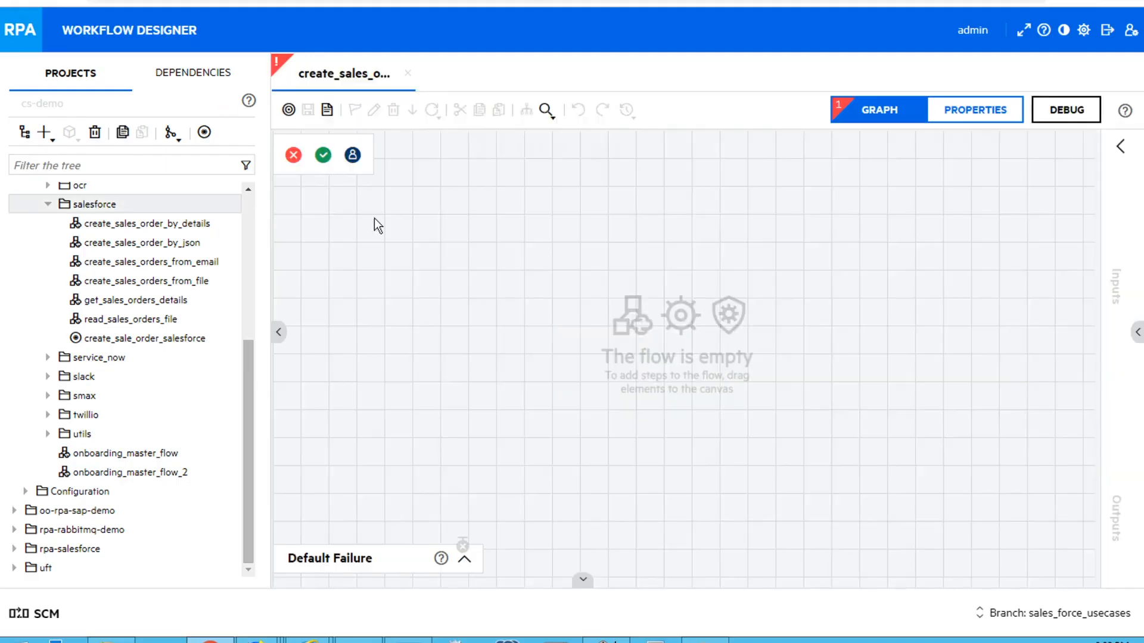
# Place get_mail_message_attachments and read_sales_orders_file on the canvas, linking the first's SUCCESS to the second
pyautogui.moveTo(248, 434); pyautogui.dragTo(255, 254)
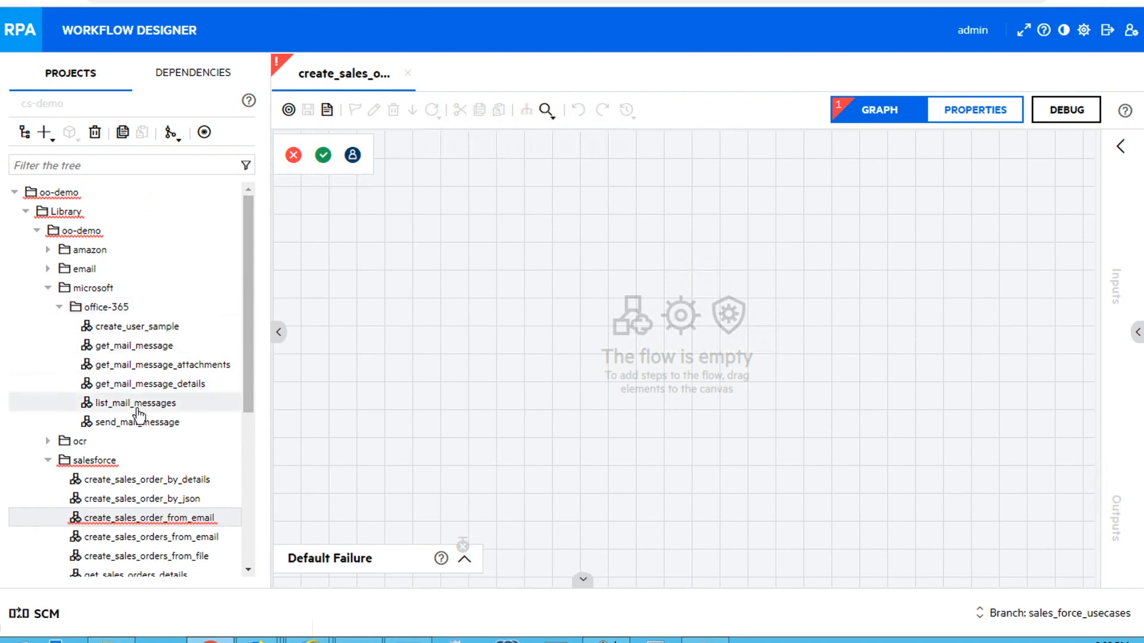
pyautogui.moveTo(150, 365); pyautogui.dragTo(370, 256)
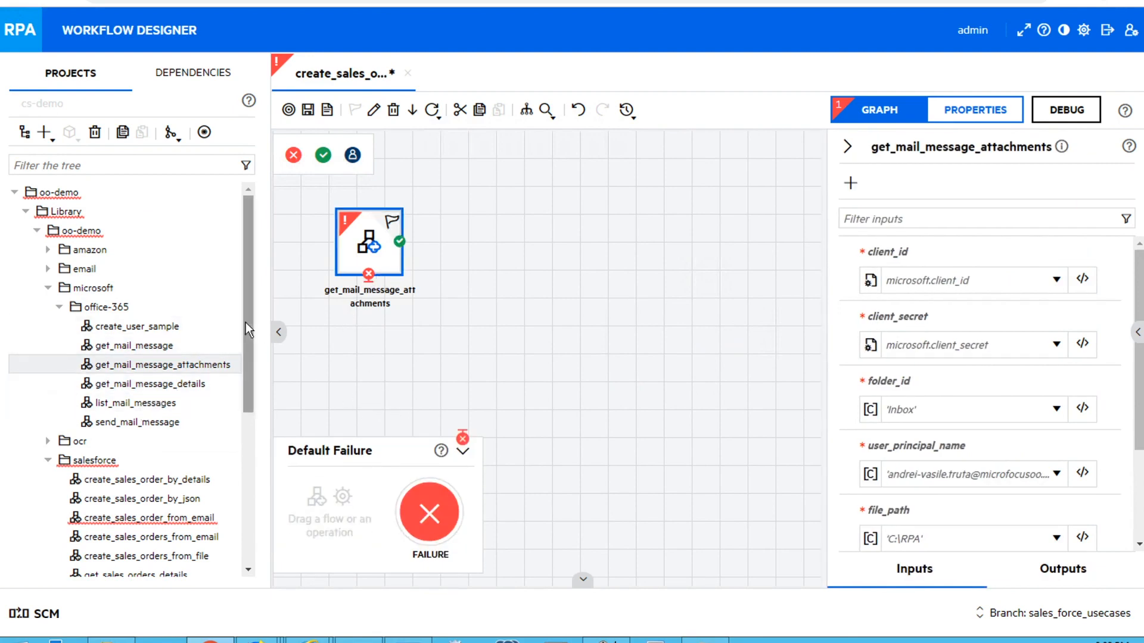
pyautogui.scroll(-2, 249, 366)
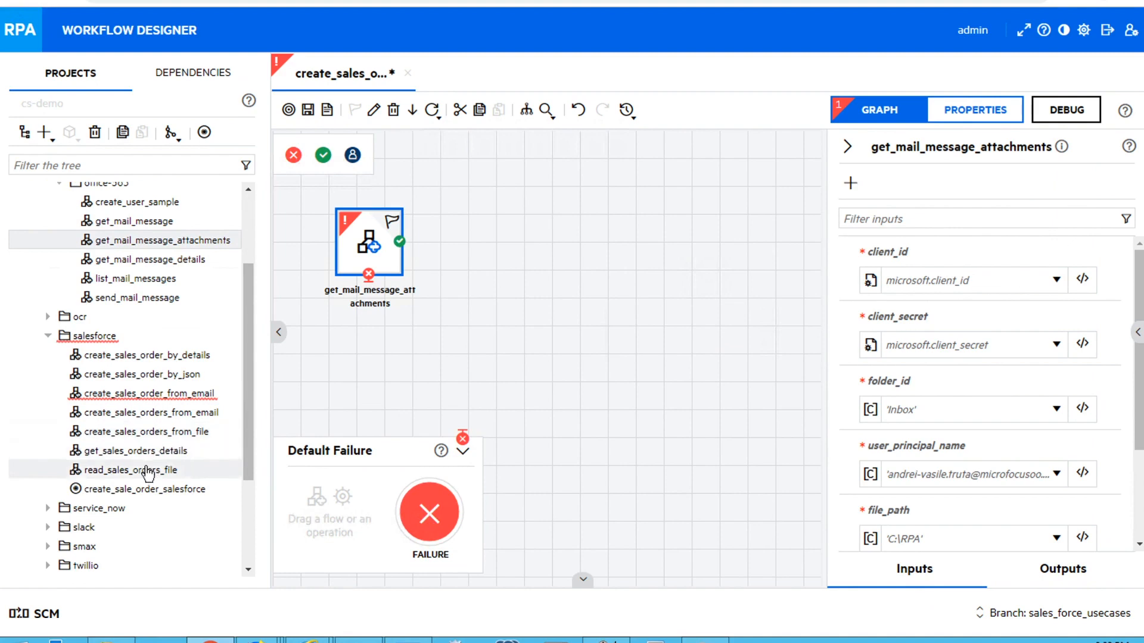
pyautogui.moveTo(158, 470); pyautogui.dragTo(531, 260)
pyautogui.moveTo(449, 244); pyautogui.dragTo(520, 249)
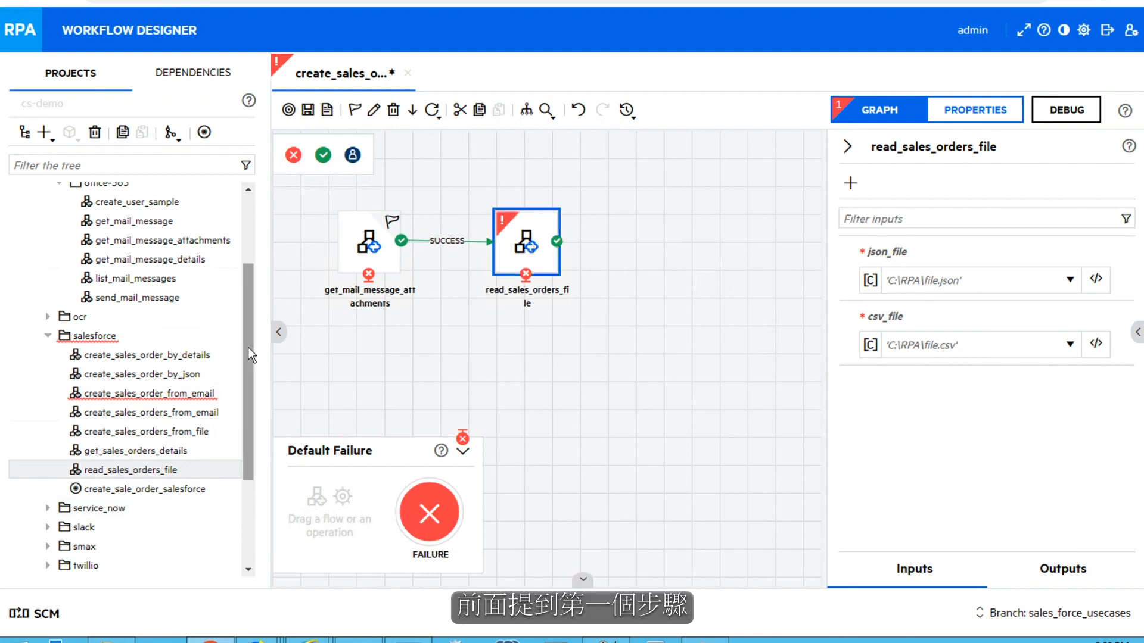
pyautogui.moveTo(248, 347); pyautogui.dragTo(252, 422)
# Add an RPA activity named create_sales_order to the salesforce folder
pyautogui.rightClick(104, 256)
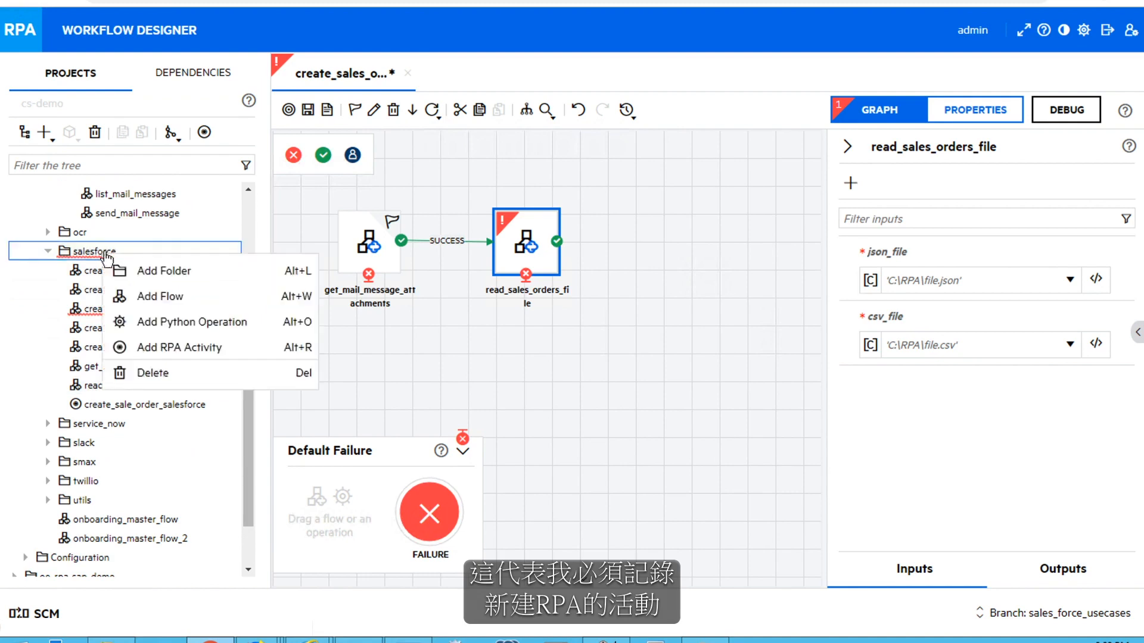
pyautogui.click(139, 348)
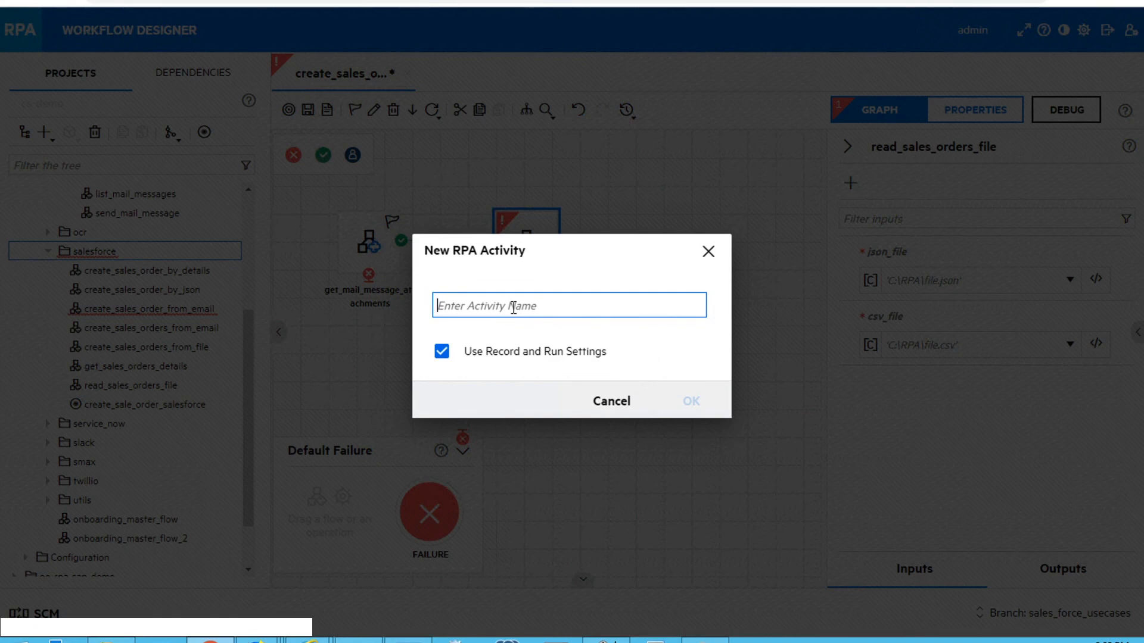
pyautogui.write('create_sales_order')
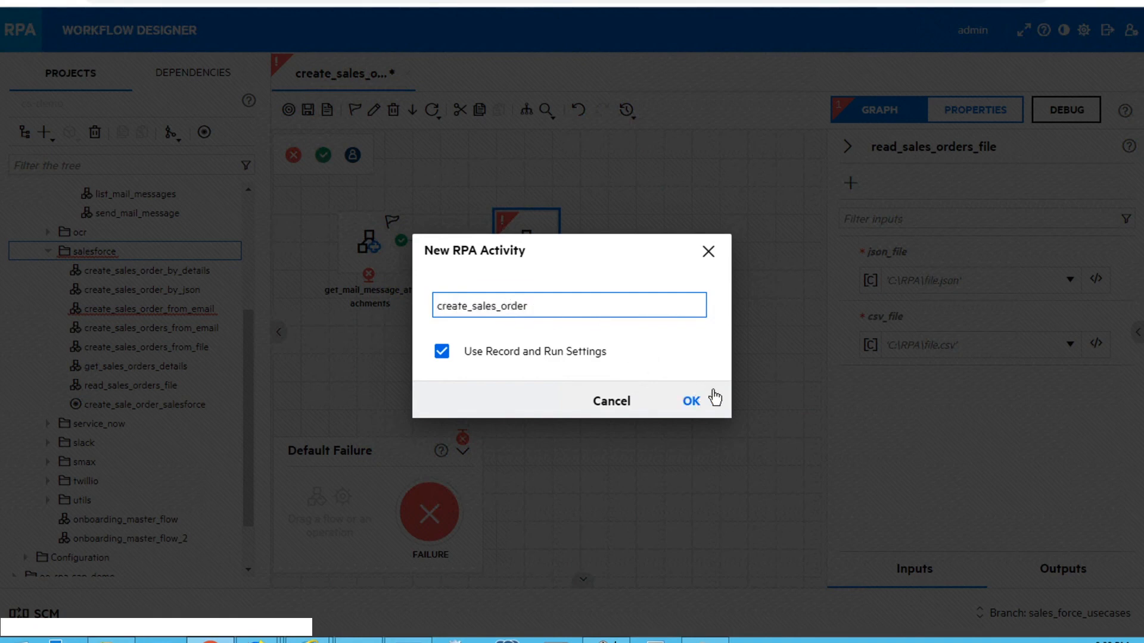
pyautogui.click(692, 402)
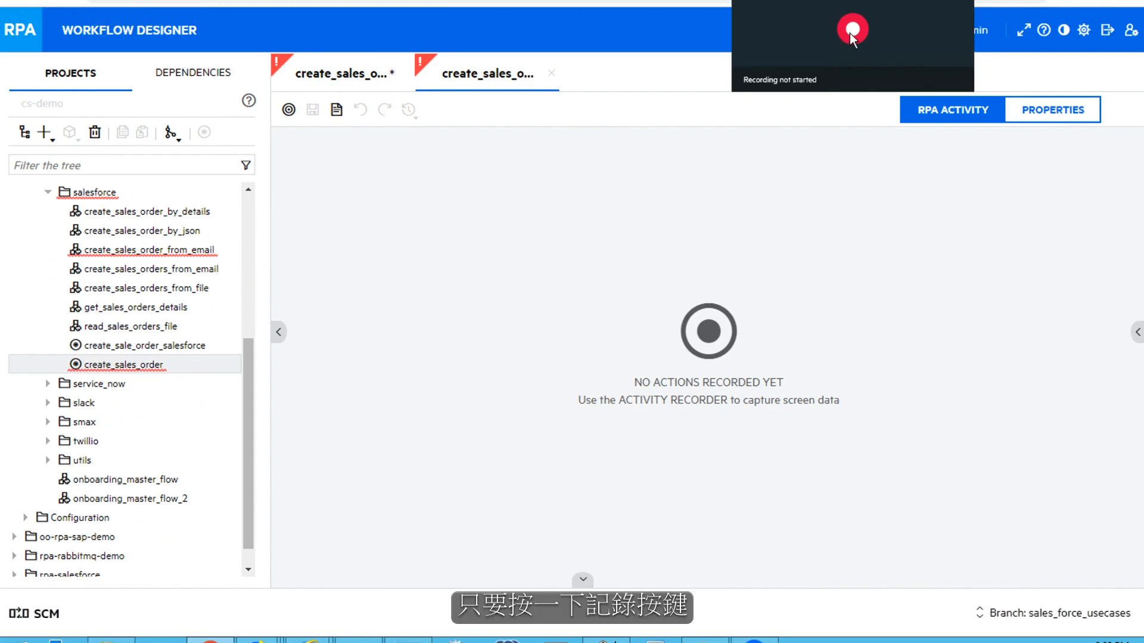
# Start the activity recorder and switch to the Salesforce login page in Firefox
pyautogui.click(850, 31)
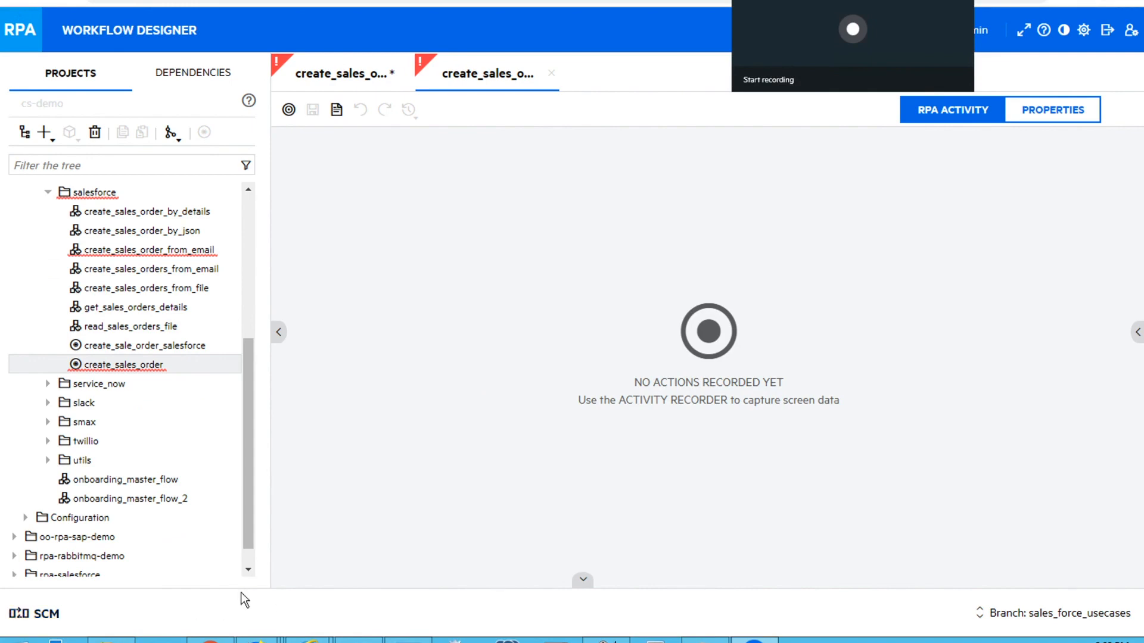
pyautogui.moveTo(260, 640)
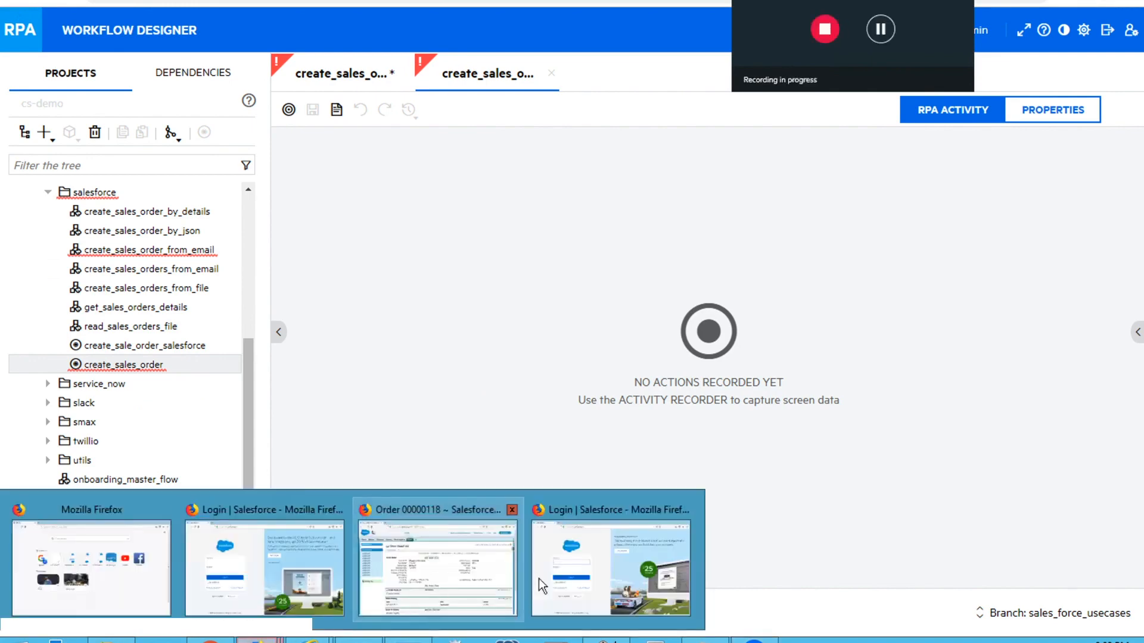
pyautogui.click(604, 573)
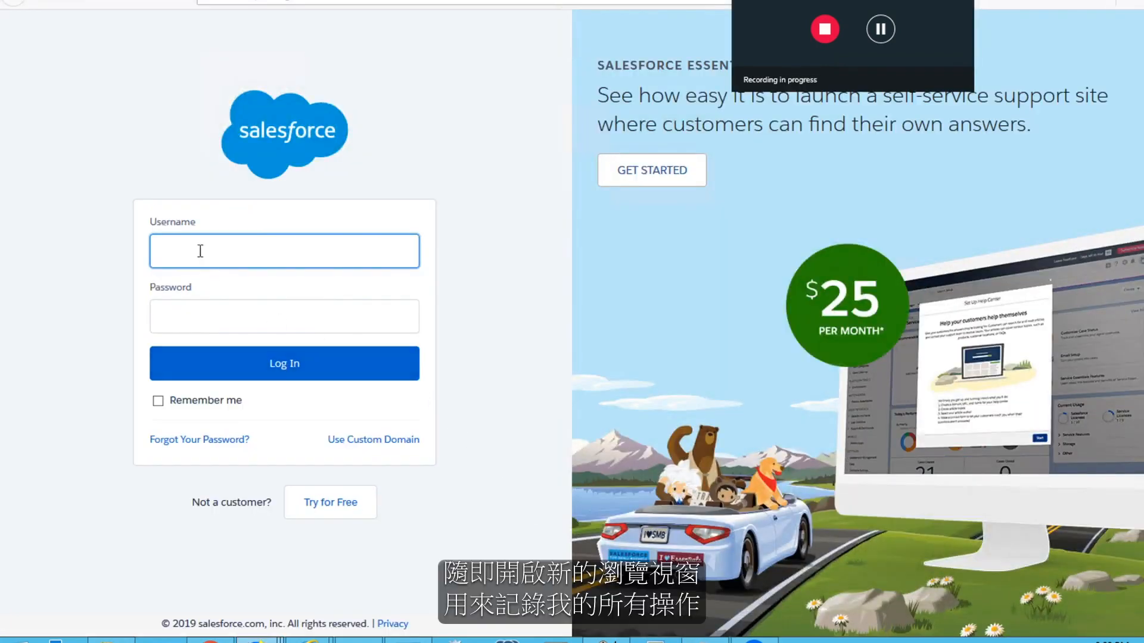
# Log in to Salesforce with the suggested username and the account password, declining to save the login
pyautogui.write('cri')
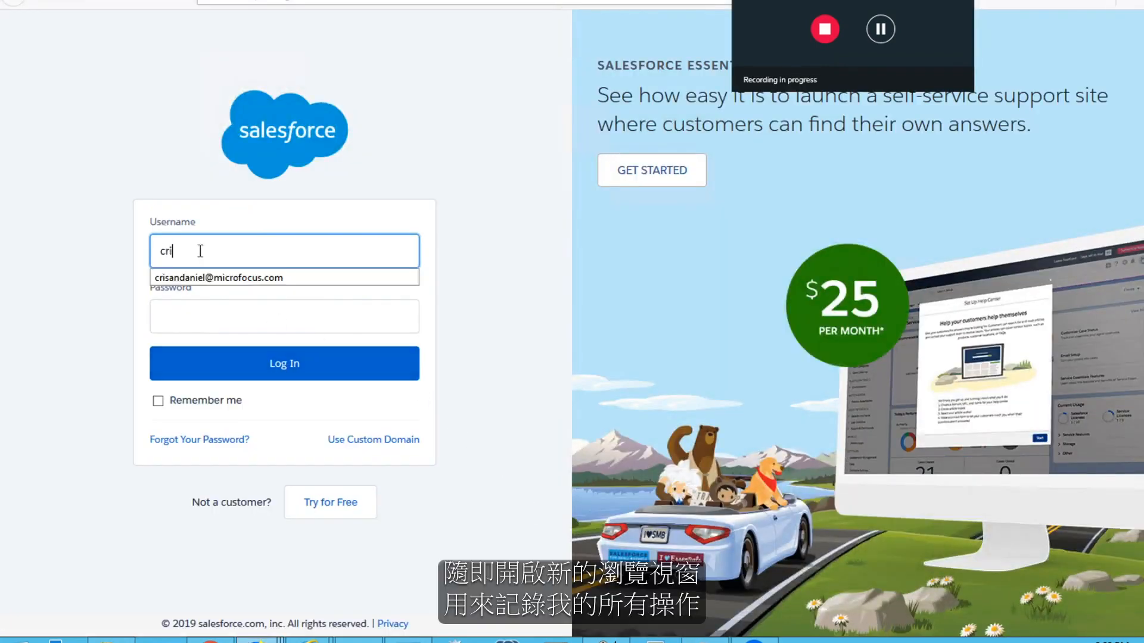
pyautogui.click(208, 277)
pyautogui.click(208, 316)
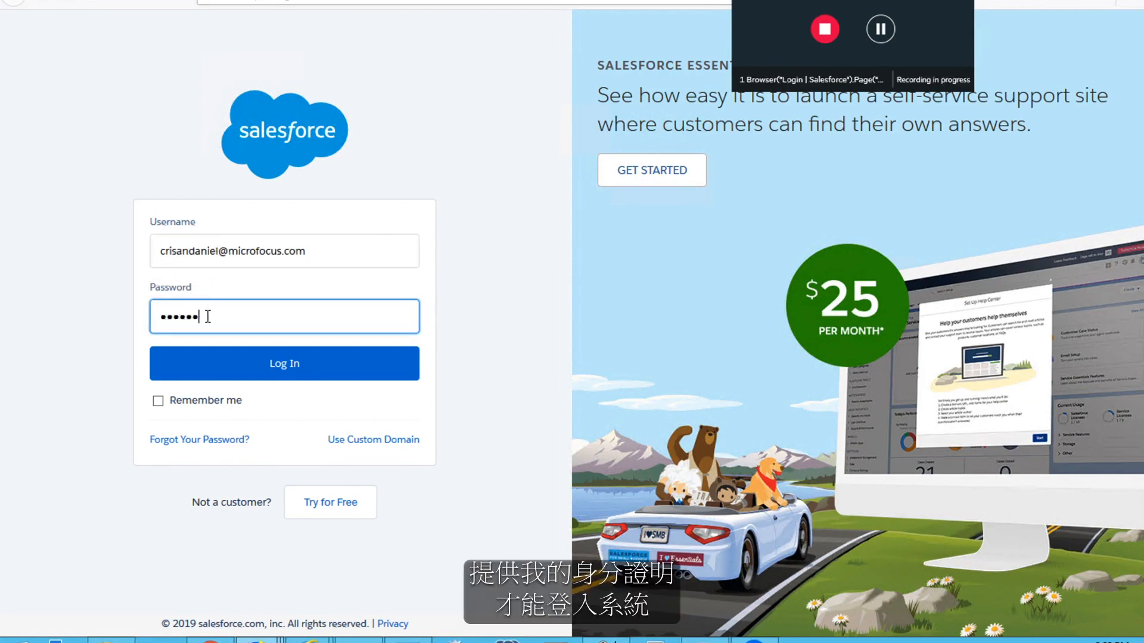
pyautogui.write('•')
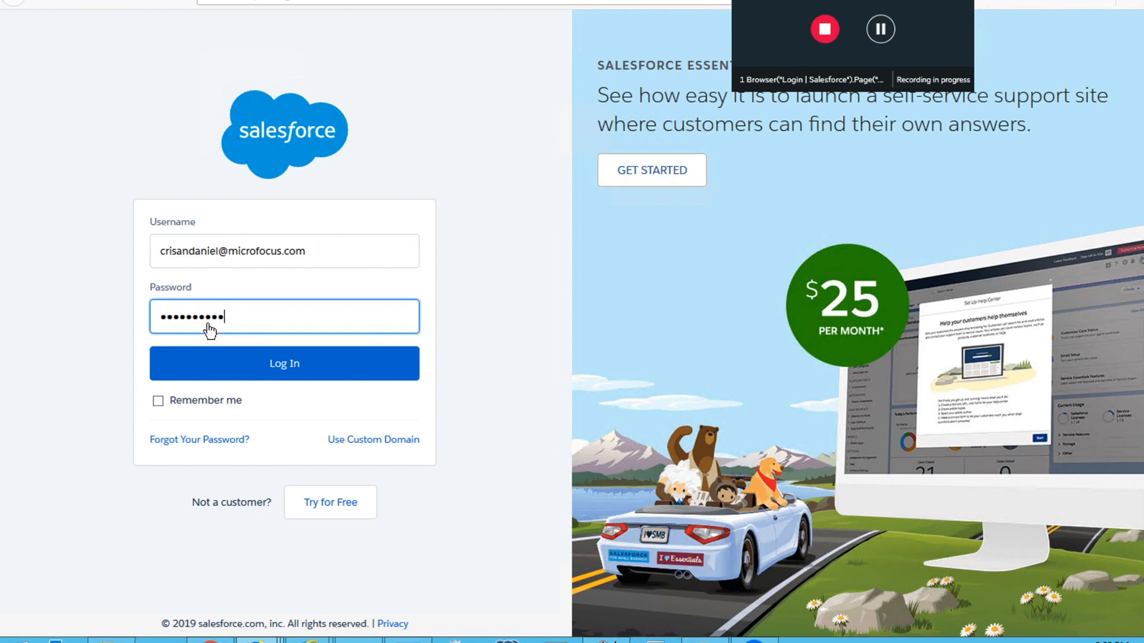
pyautogui.click(210, 369)
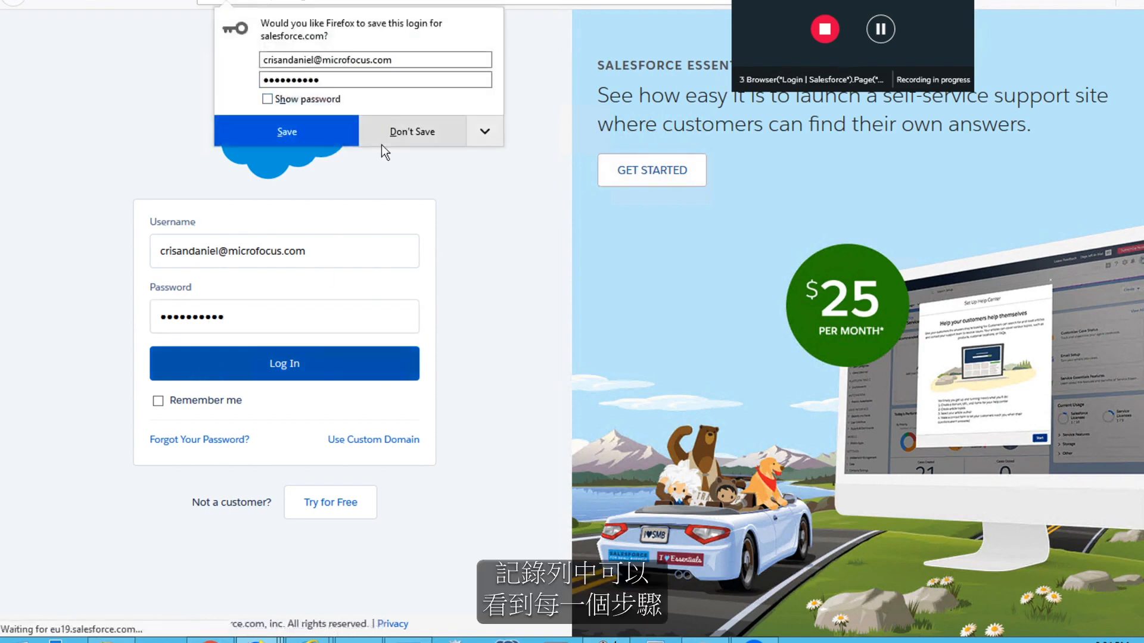
pyautogui.click(382, 142)
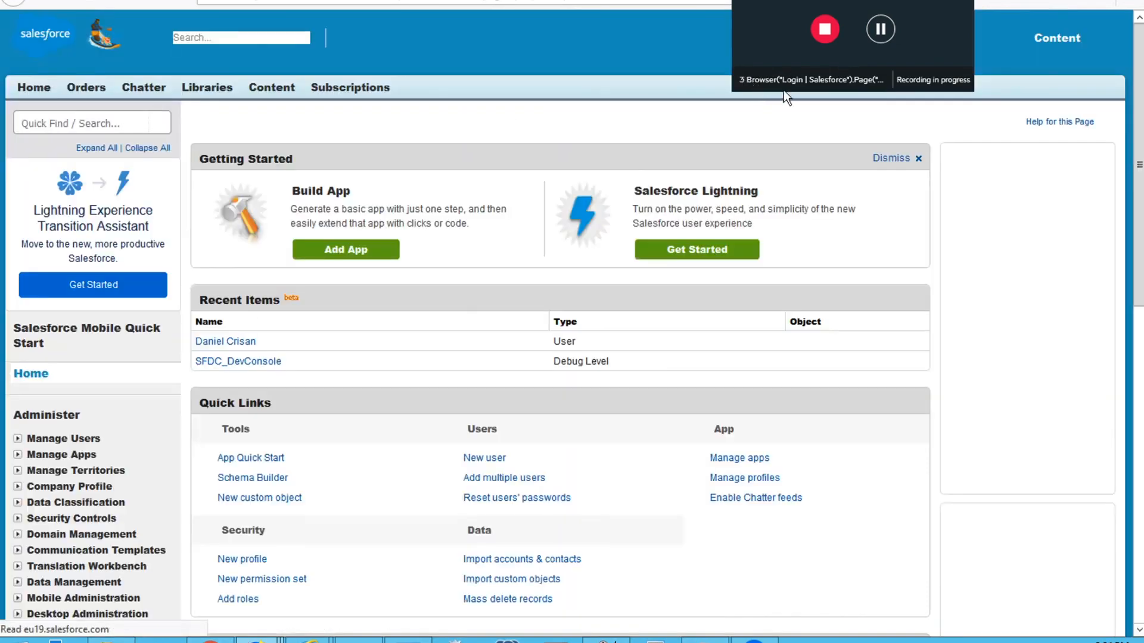
# Start a new order for account Micro Focus with the suggested contract number
pyautogui.click(87, 89)
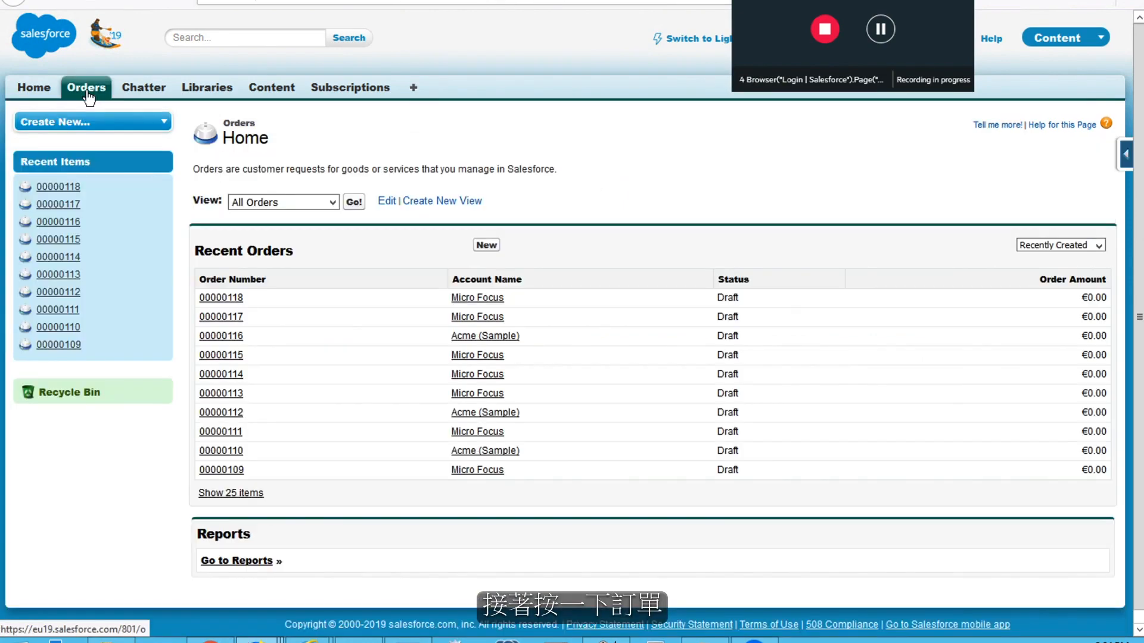
pyautogui.click(486, 246)
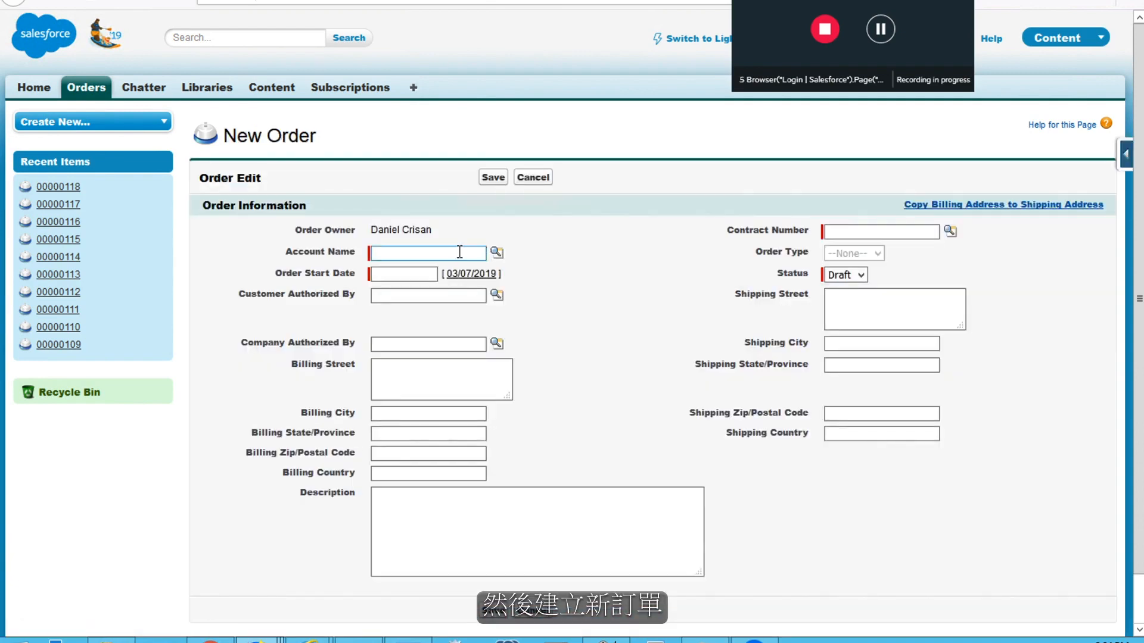
pyautogui.click(451, 253)
pyautogui.click(427, 270)
pyautogui.click(858, 228)
pyautogui.click(859, 232)
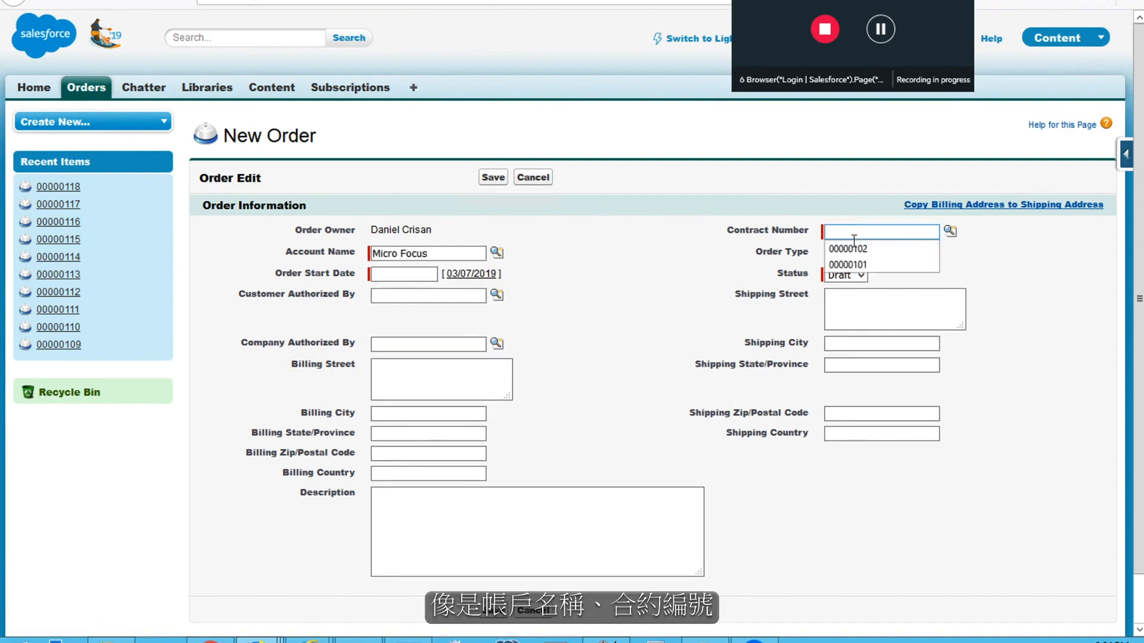
pyautogui.click(857, 250)
# Set start date 04/07/2019 and description "This is my description.", then save the order
pyautogui.click(402, 275)
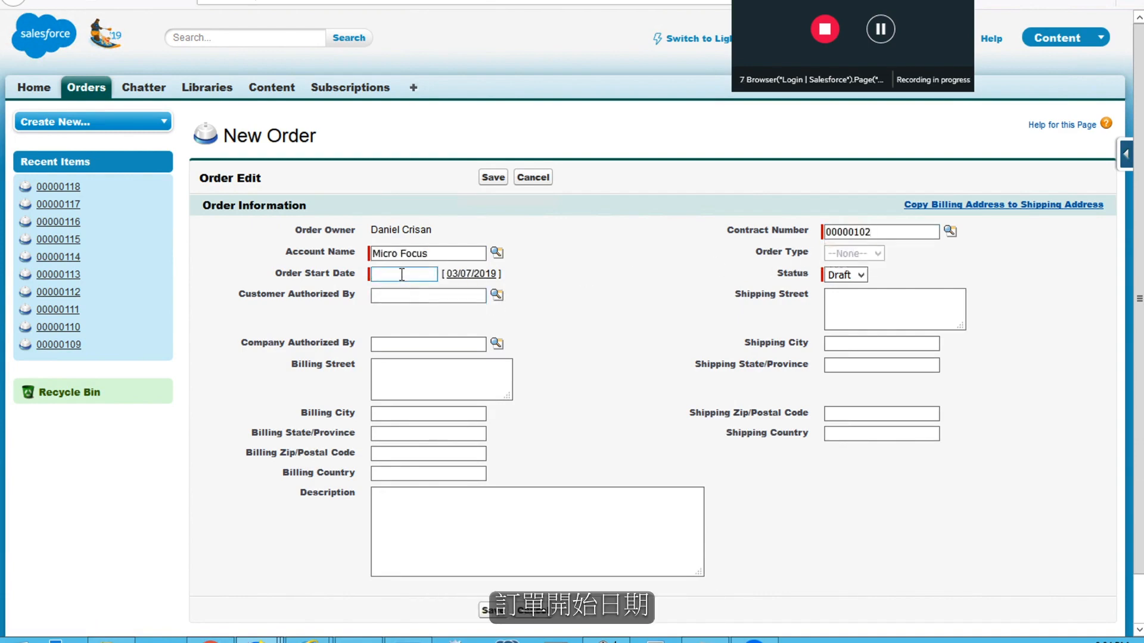
pyautogui.write('0')
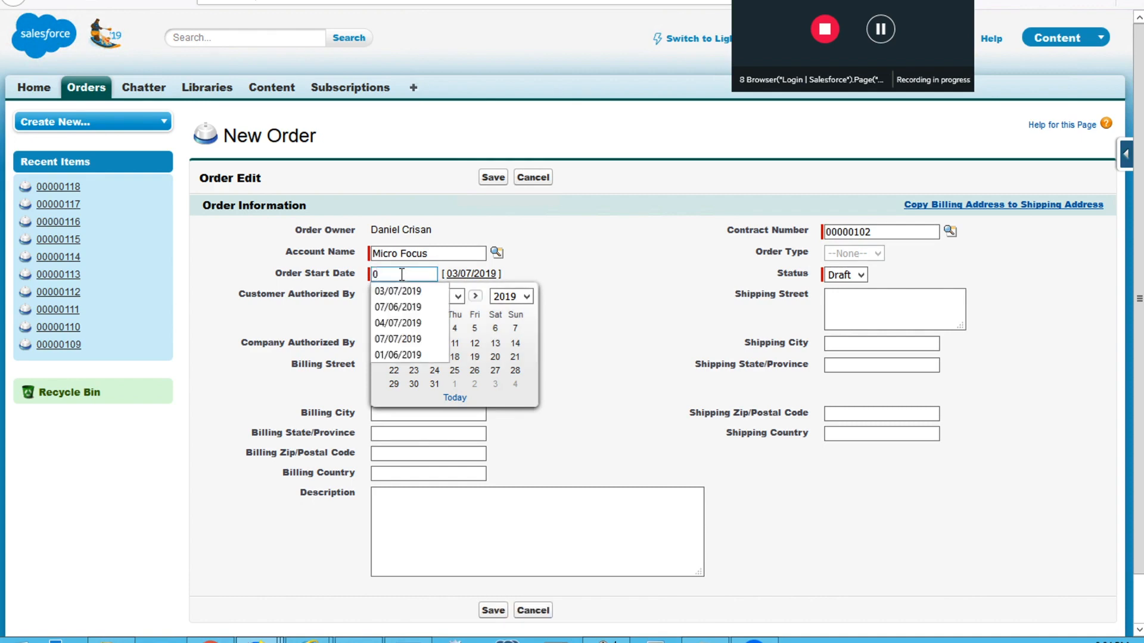
pyautogui.write('4/07')
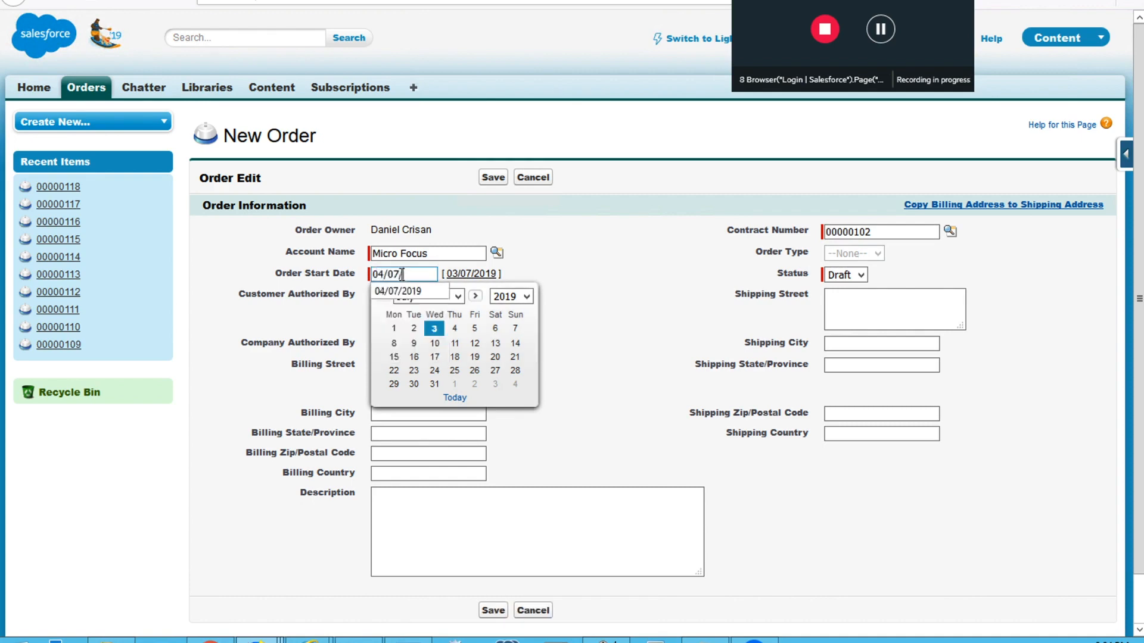
pyautogui.write('/0')
pyautogui.write('019')
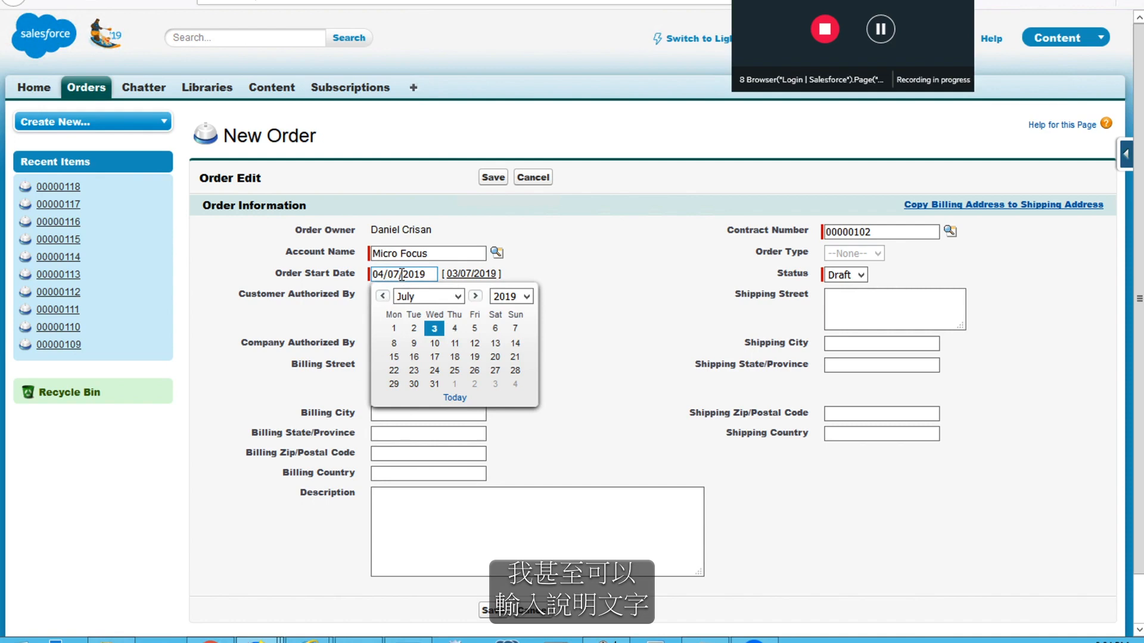
pyautogui.click(524, 562)
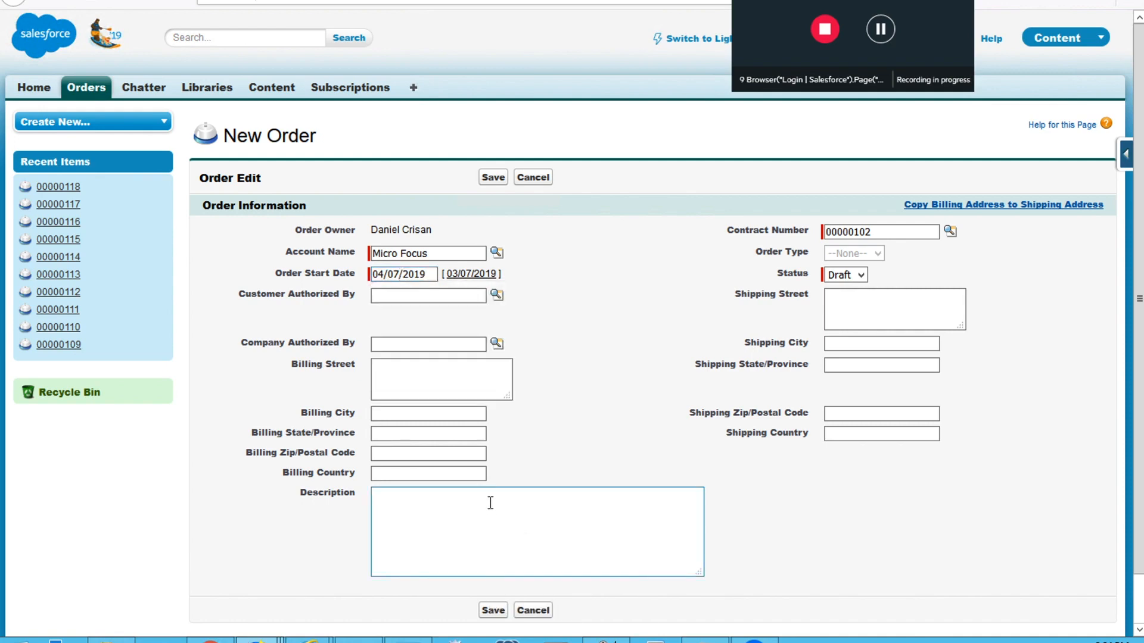
pyautogui.write('This is my description.')
pyautogui.click(496, 609)
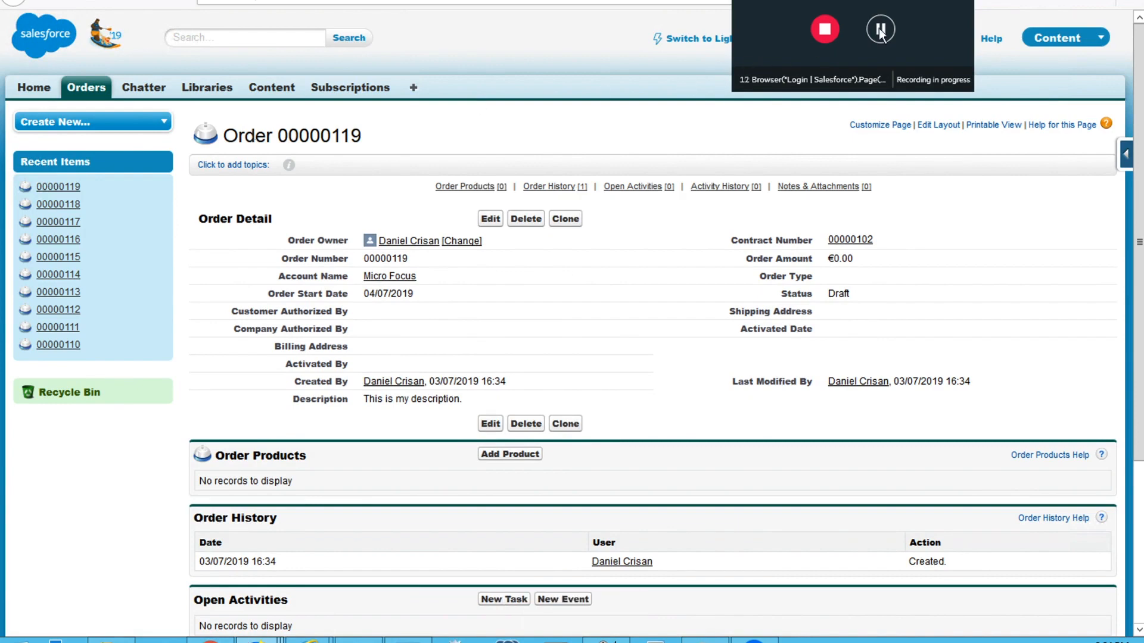
# Stop recording and add an order_number output value with property innertext to the last recorded step
pyautogui.click(823, 35)
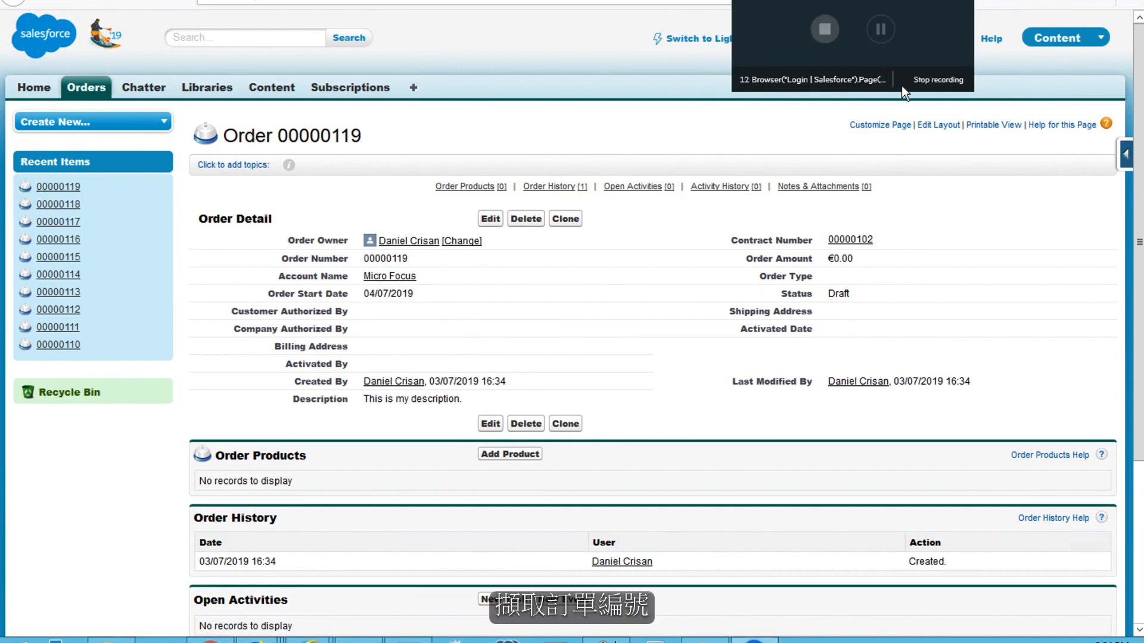
pyautogui.click(949, 77)
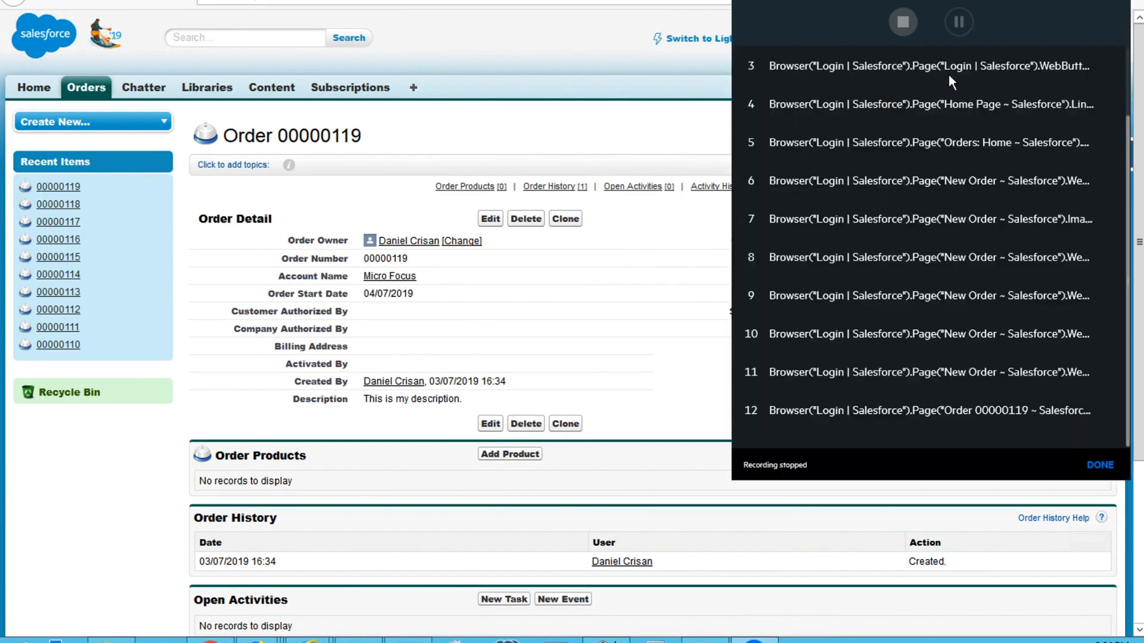
pyautogui.click(1102, 411)
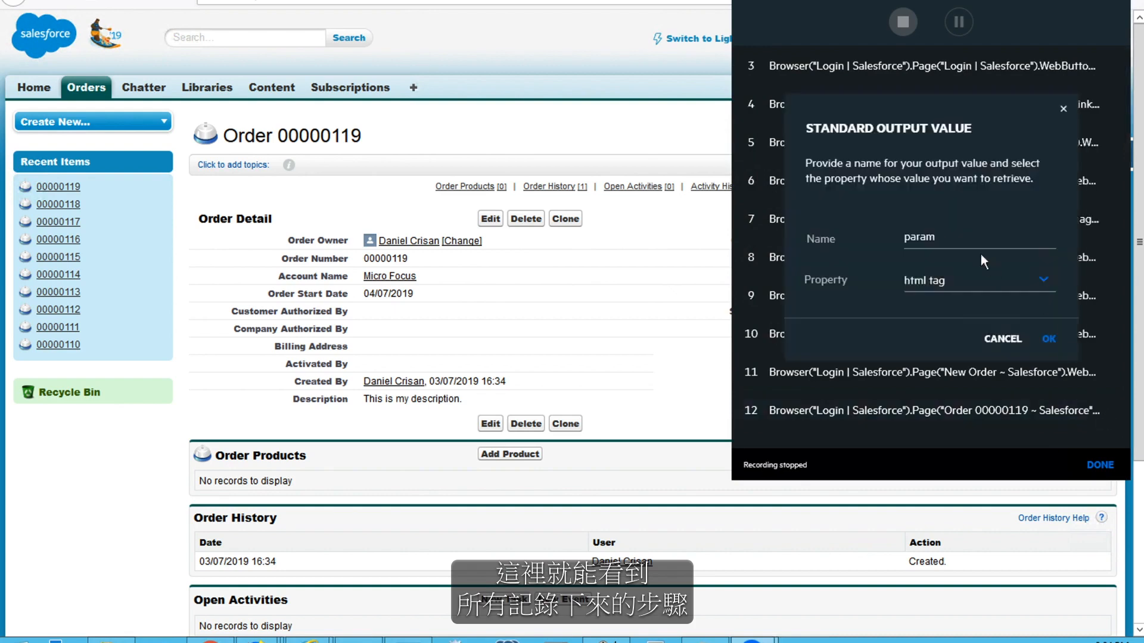
pyautogui.doubleClick(962, 232)
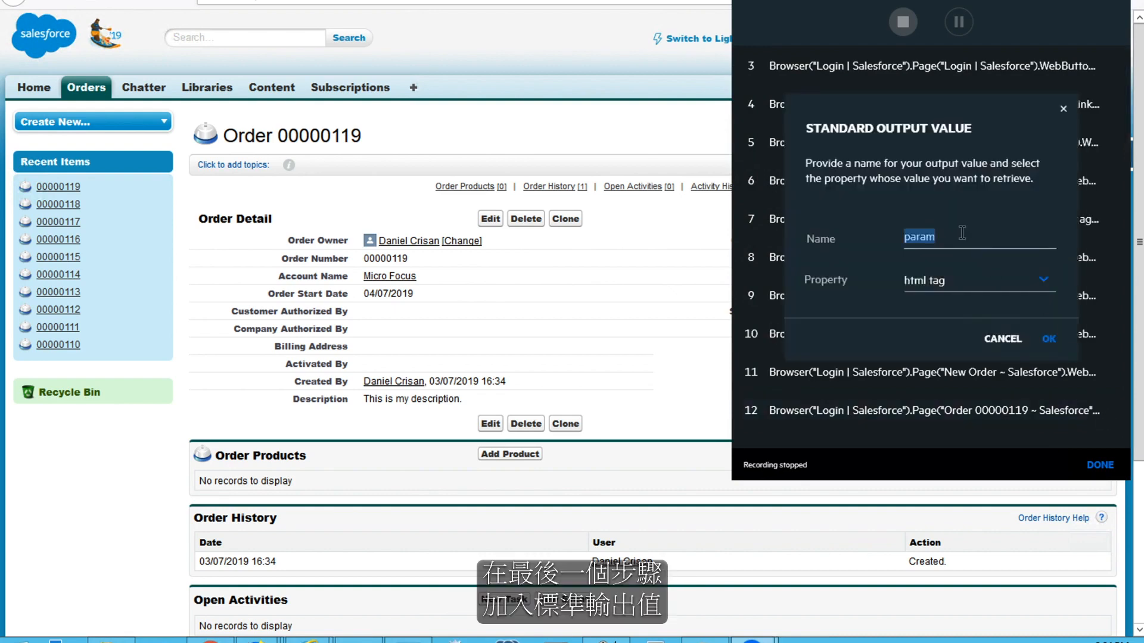
pyautogui.write('order_number')
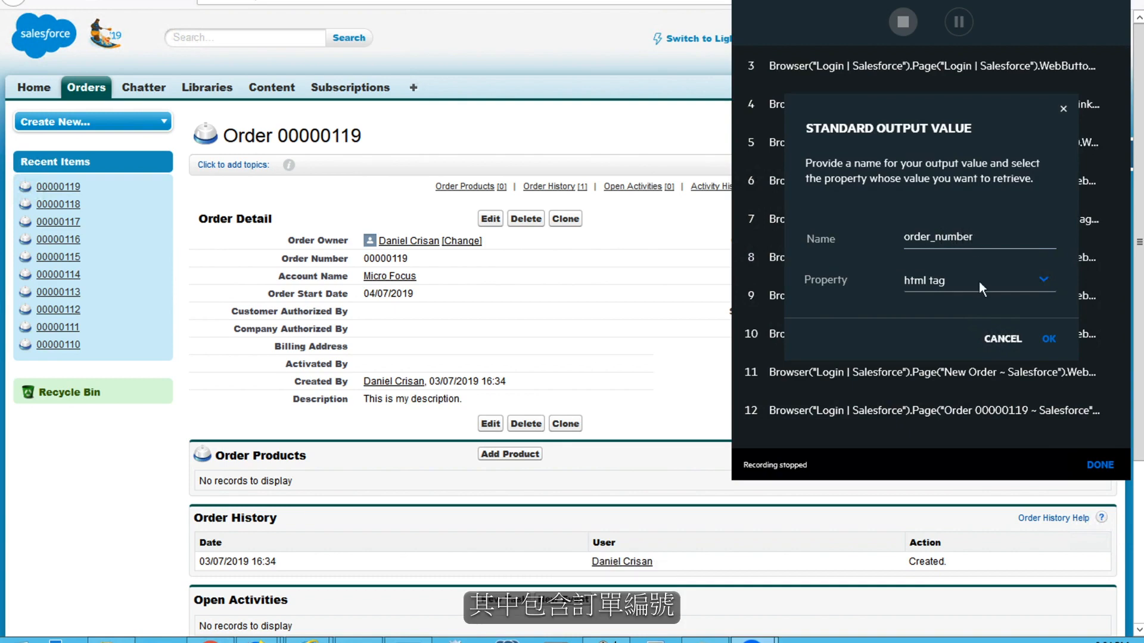
pyautogui.click(978, 282)
pyautogui.click(988, 334)
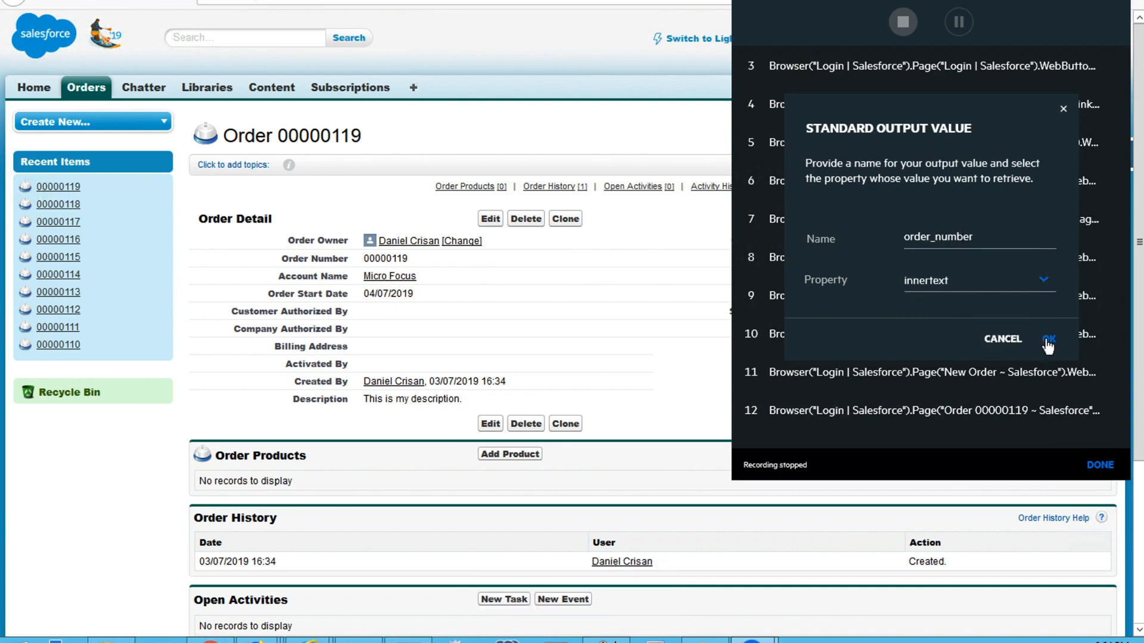
pyautogui.click(1049, 347)
pyautogui.click(1100, 465)
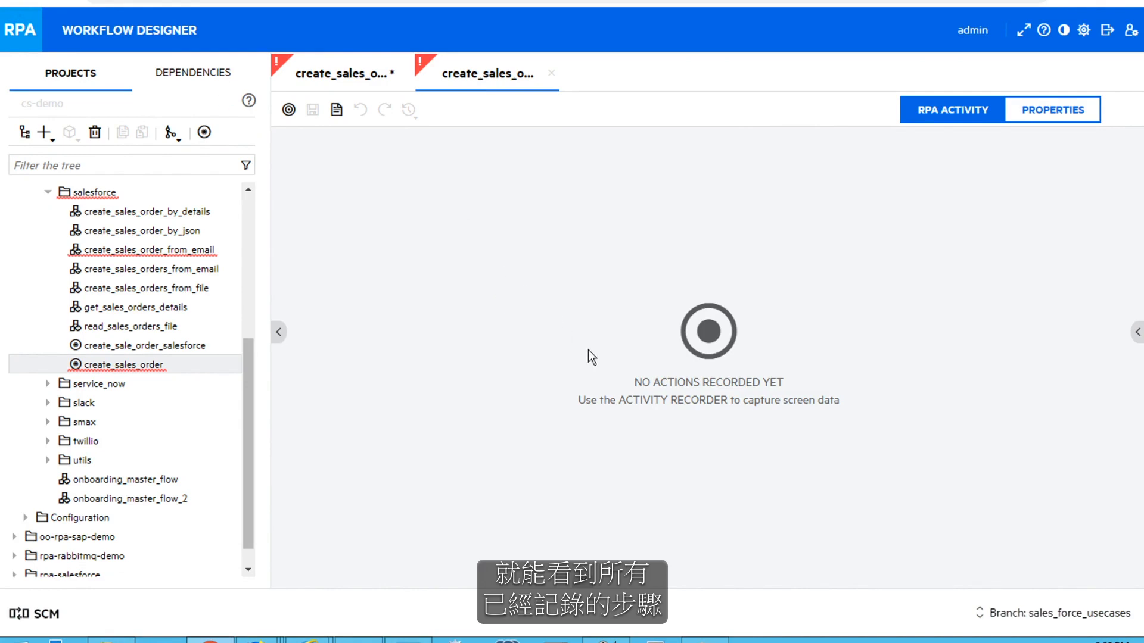
# Add activity inputs user and password, marking password as sensitive
pyautogui.click(1036, 115)
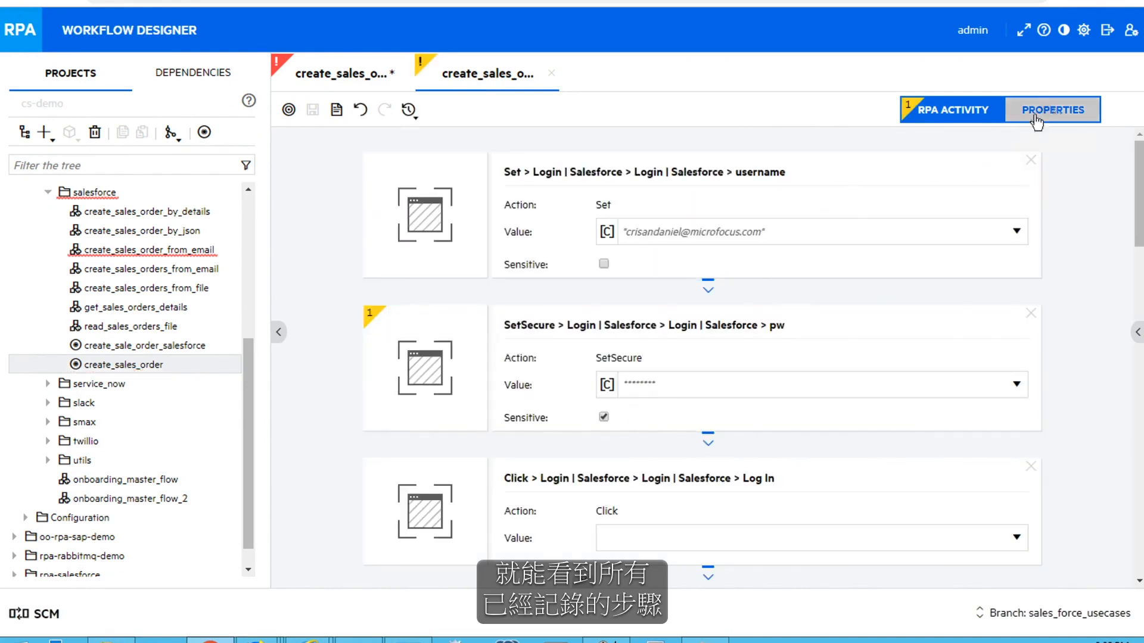
pyautogui.click(300, 220)
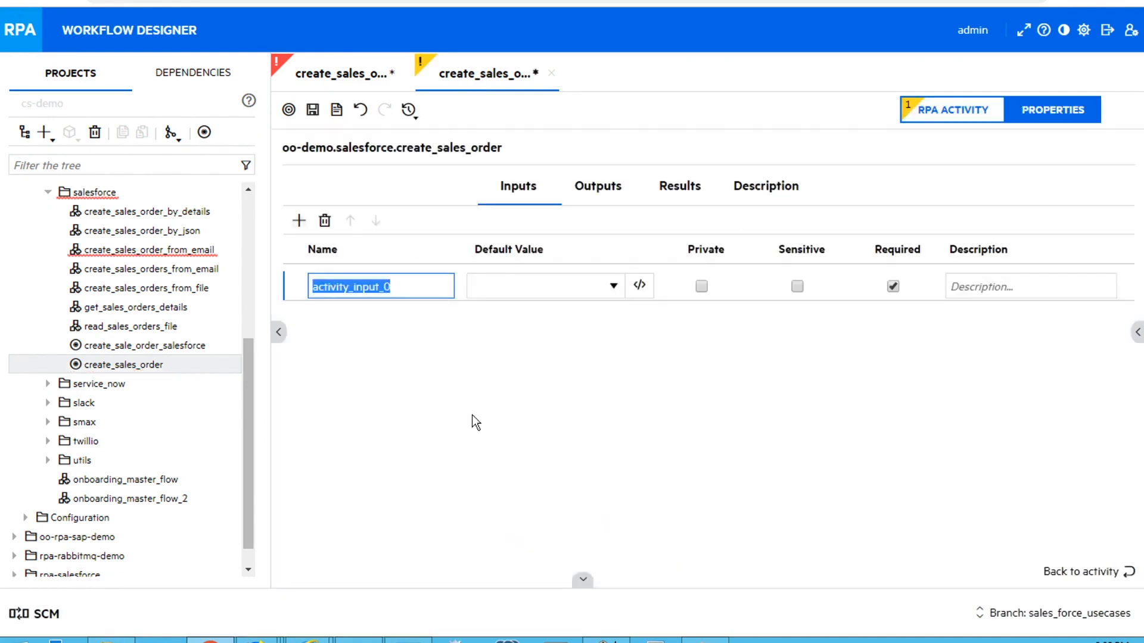
pyautogui.write('user')
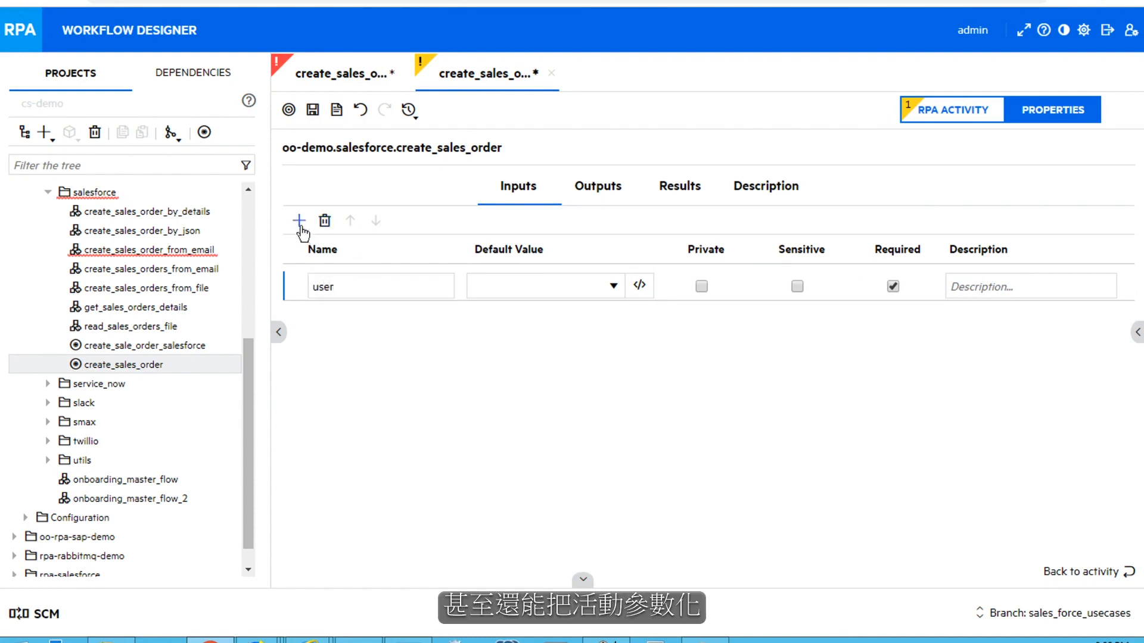
pyautogui.click(299, 222)
pyautogui.write('password')
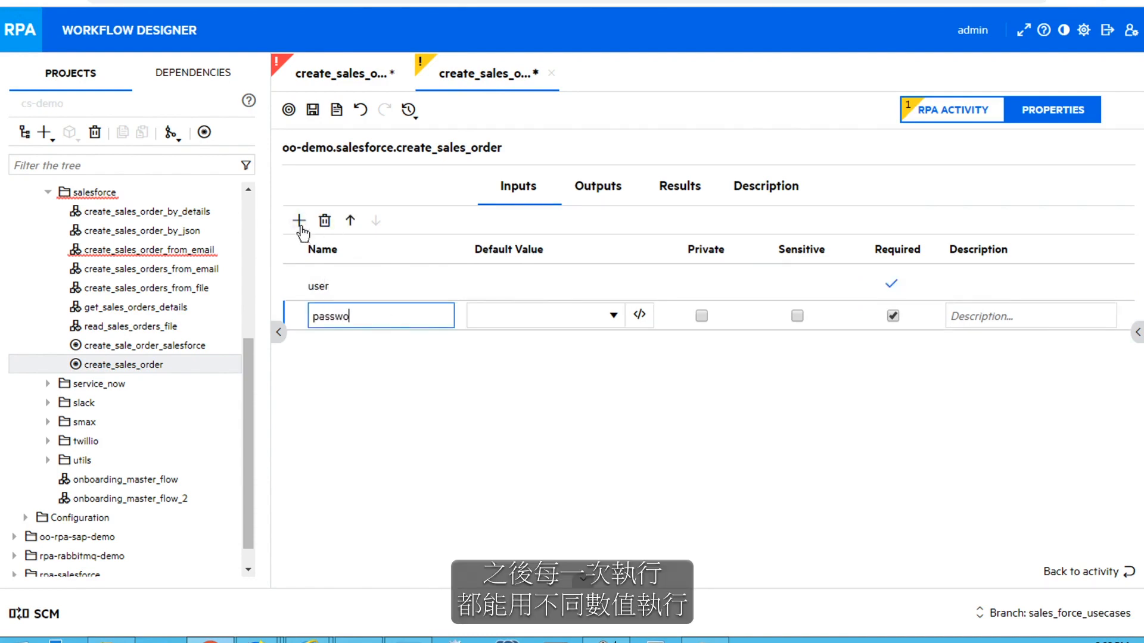
pyautogui.click(797, 315)
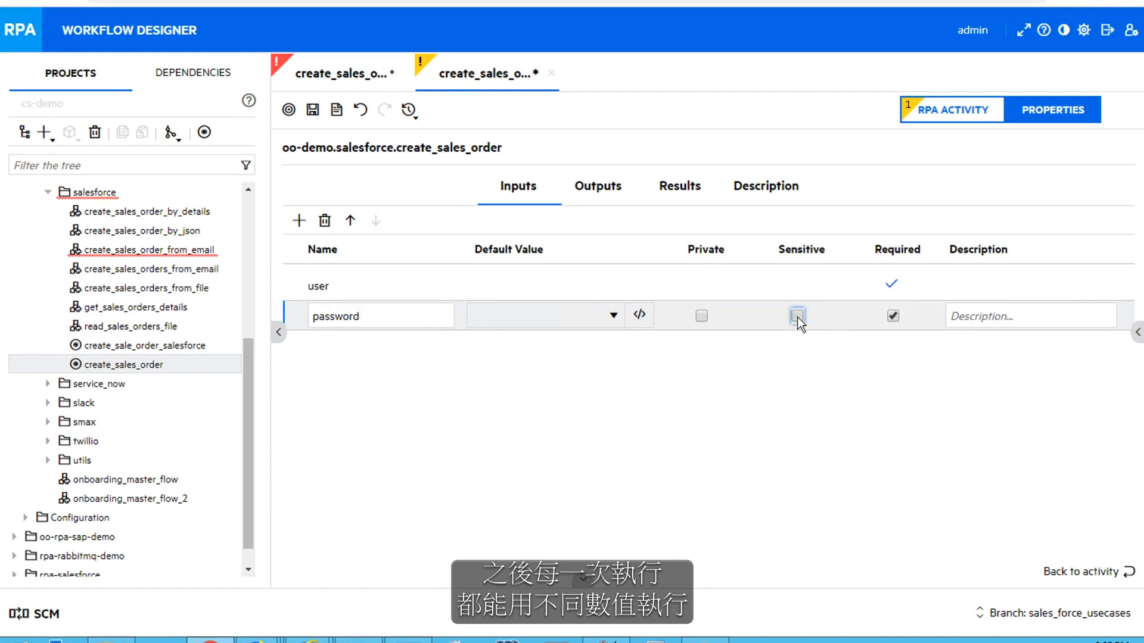
pyautogui.click(299, 220)
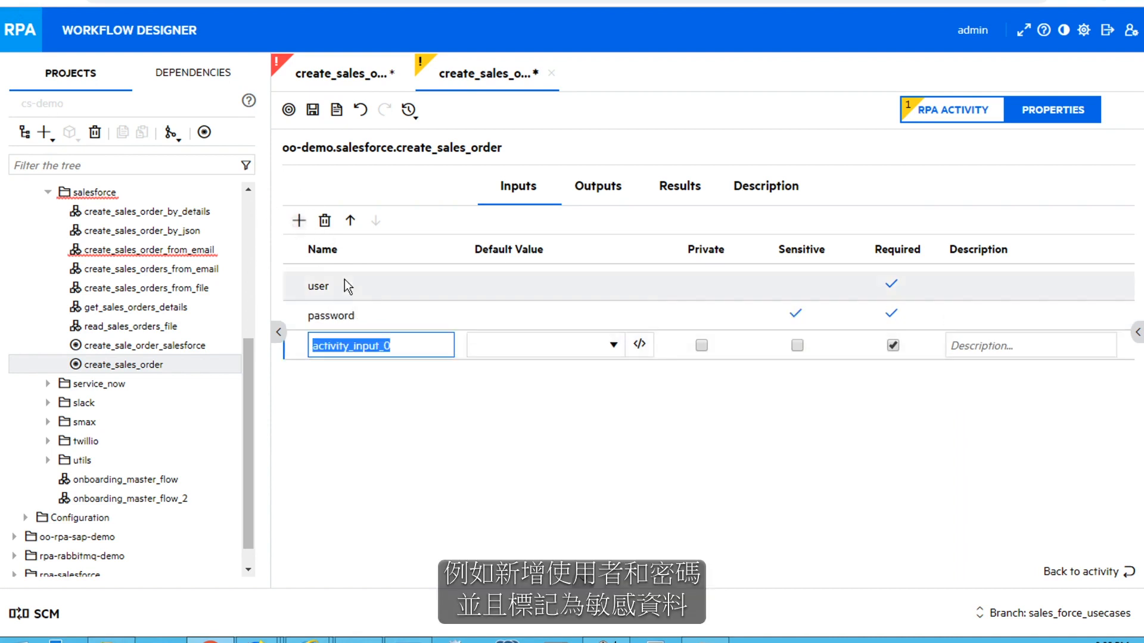
# Add inputs account_name, contract_number, start_date and description, then save the activity
pyautogui.write('account_name')
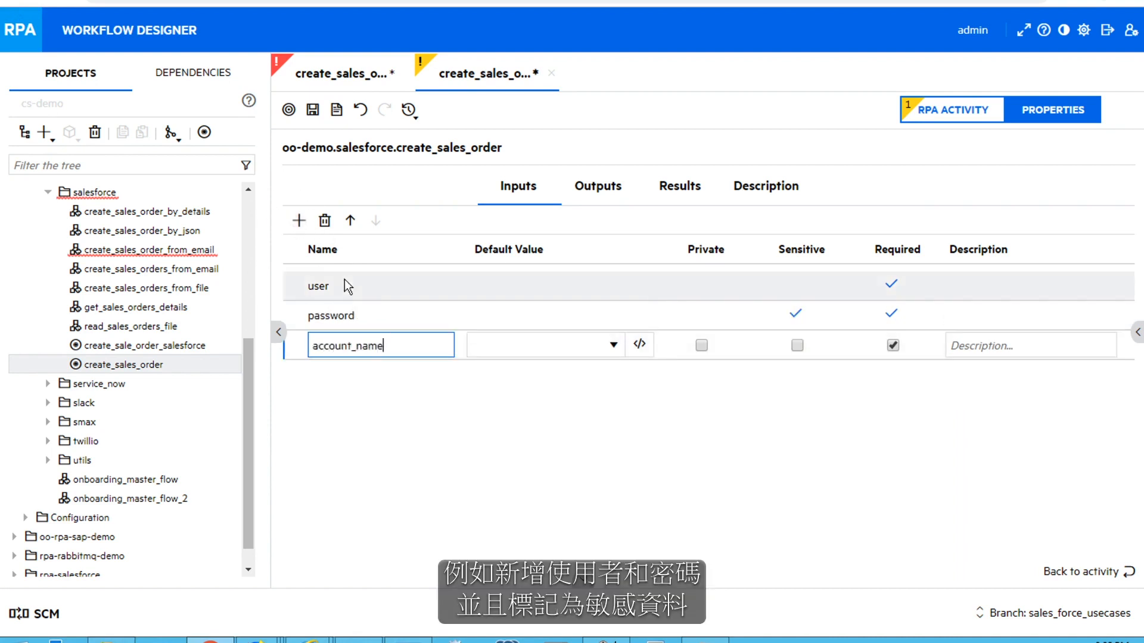
pyautogui.click(300, 221)
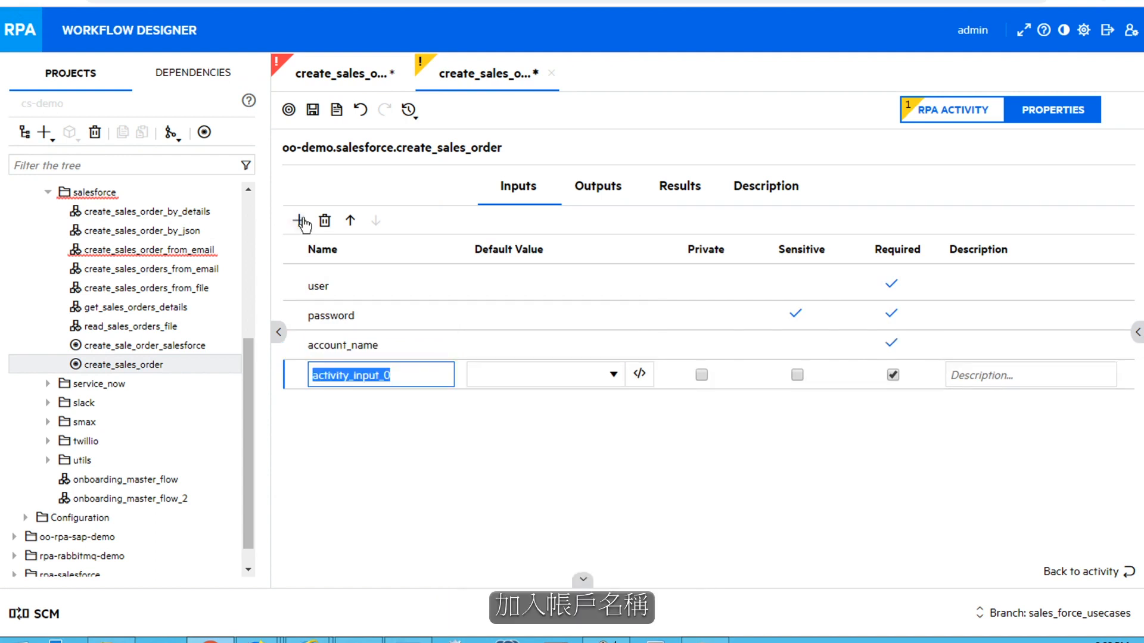
pyautogui.write('contract_number')
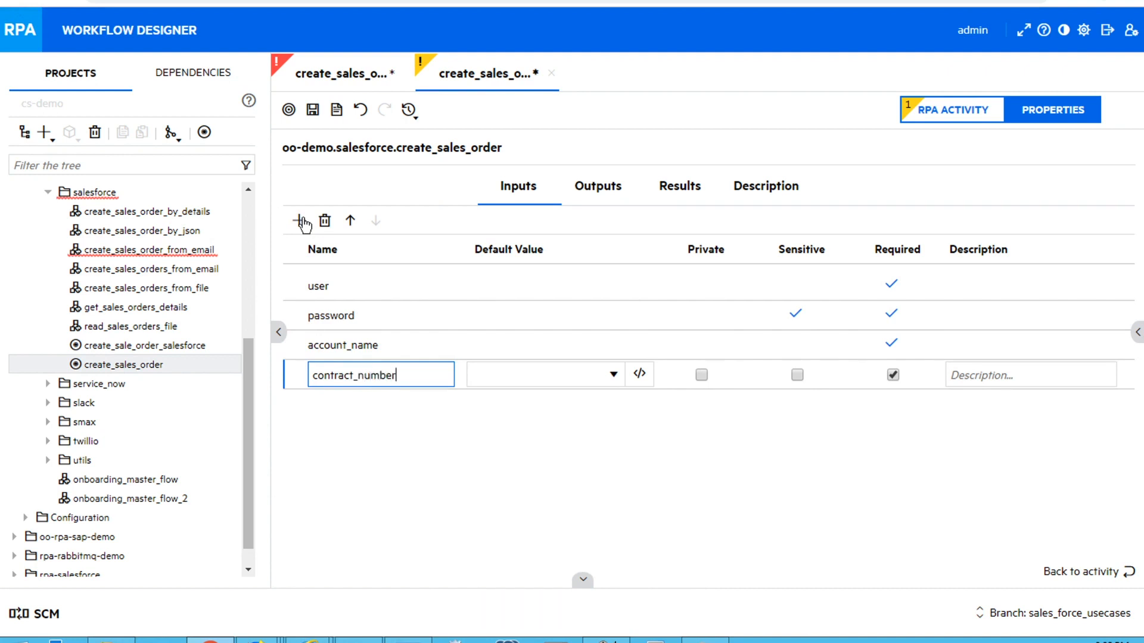
pyautogui.click(300, 221)
pyautogui.write('st')
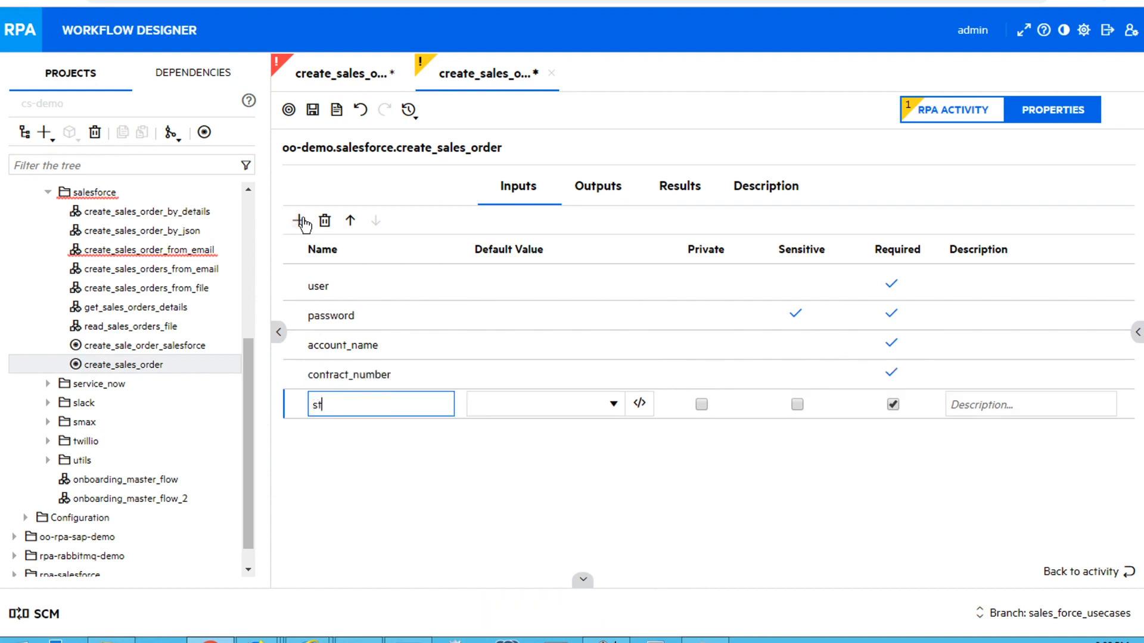
pyautogui.write('art_date')
pyautogui.click(299, 221)
pyautogui.write('des')
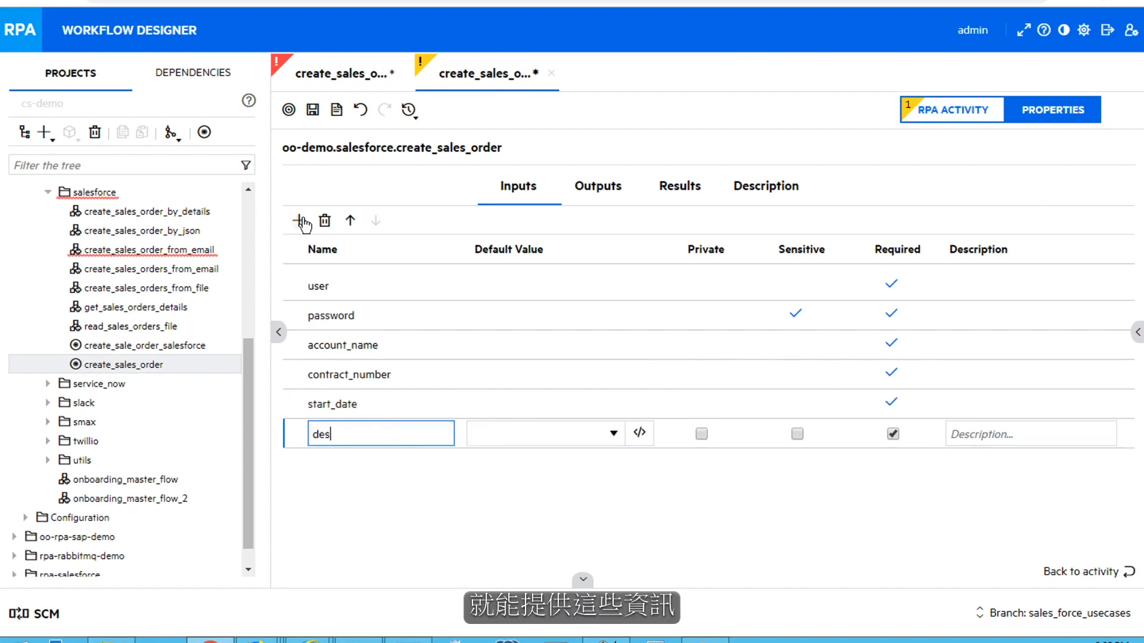
pyautogui.write('cripto')
pyautogui.write('on')
pyautogui.click(312, 110)
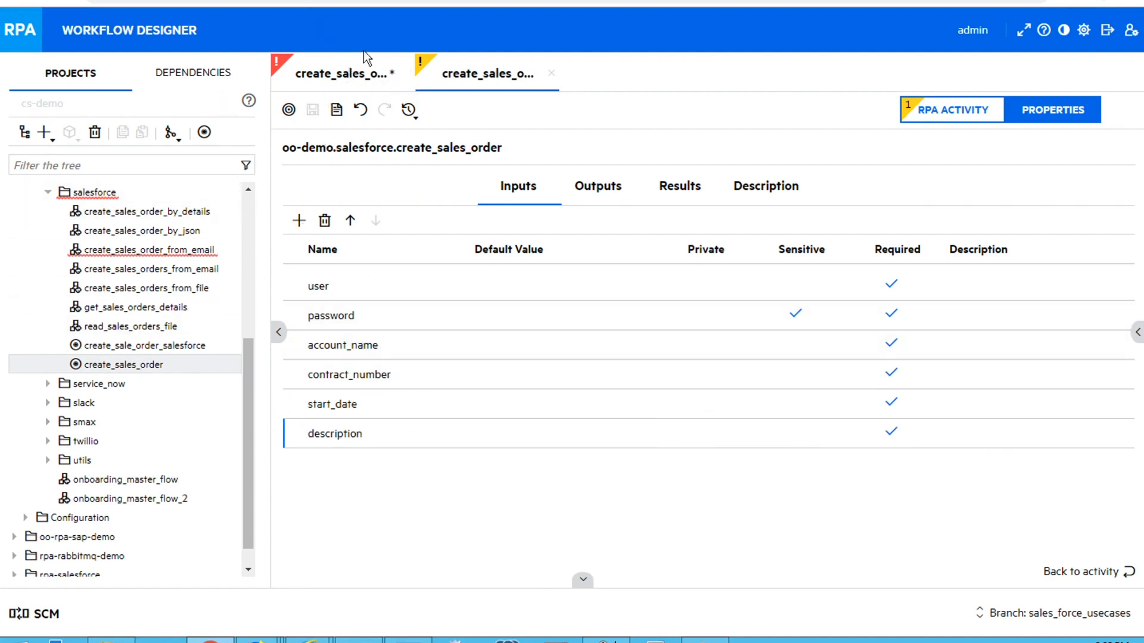
# In the create_sales_order_by_json flow, replace the SUCCESS transition with a create_sales_order step
pyautogui.click(143, 234)
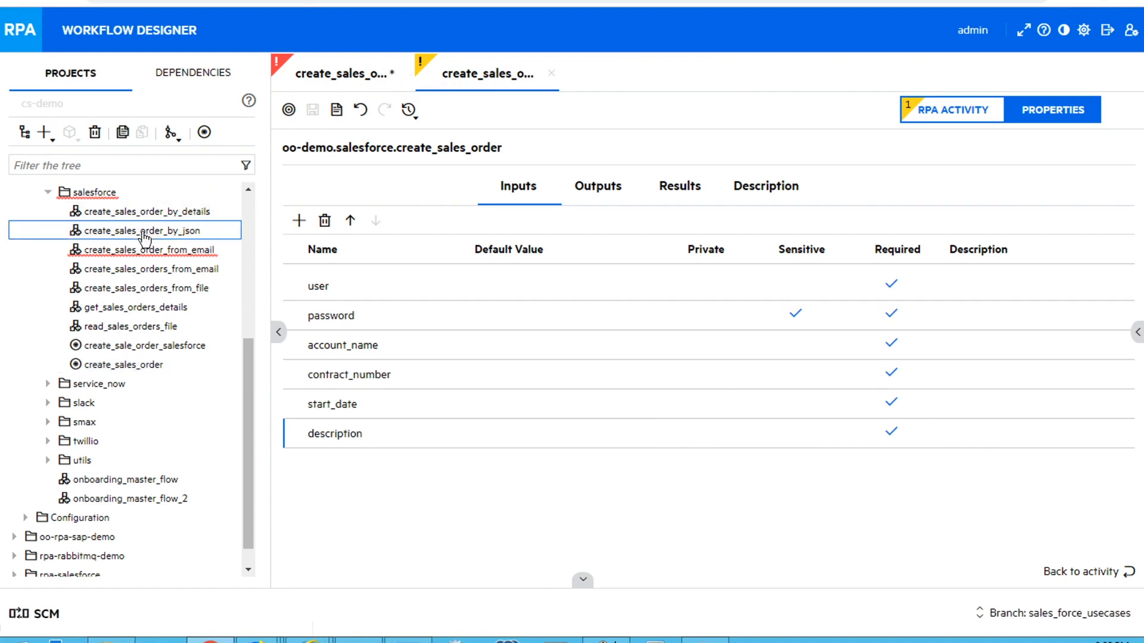
pyautogui.doubleClick(143, 235)
pyautogui.click(447, 235)
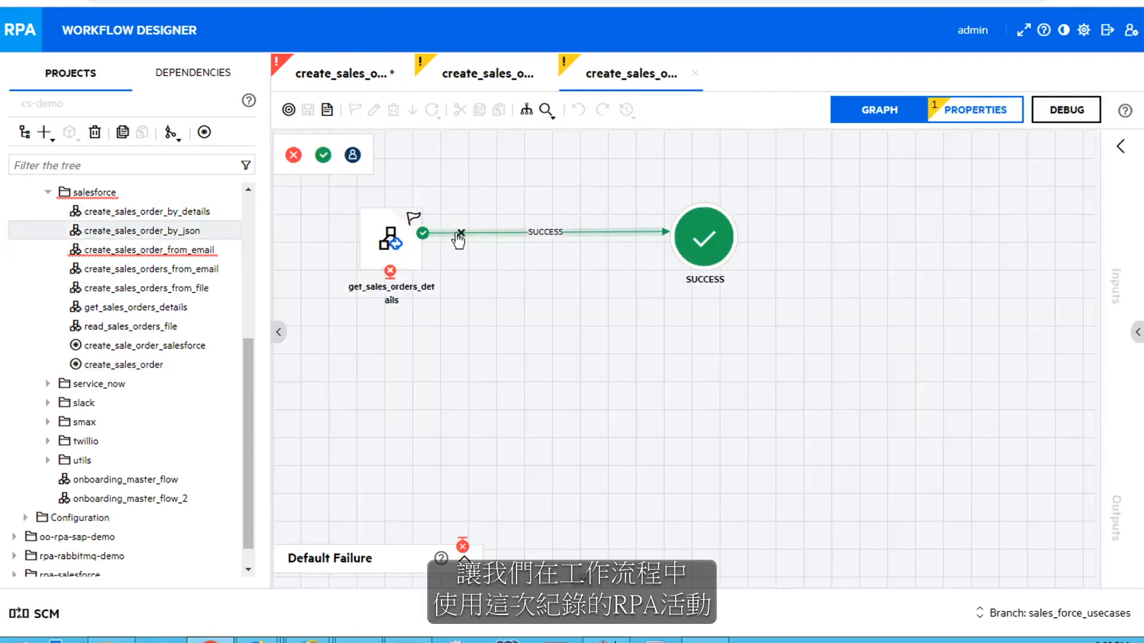
pyautogui.press('Delete')
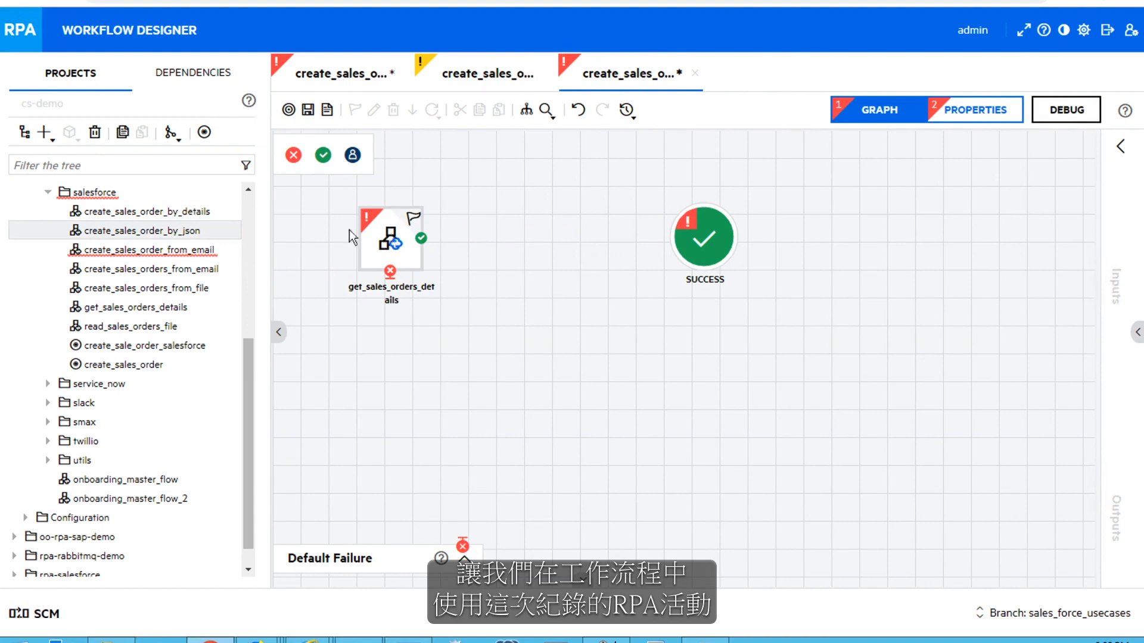
pyautogui.moveTo(124, 364); pyautogui.dragTo(549, 255)
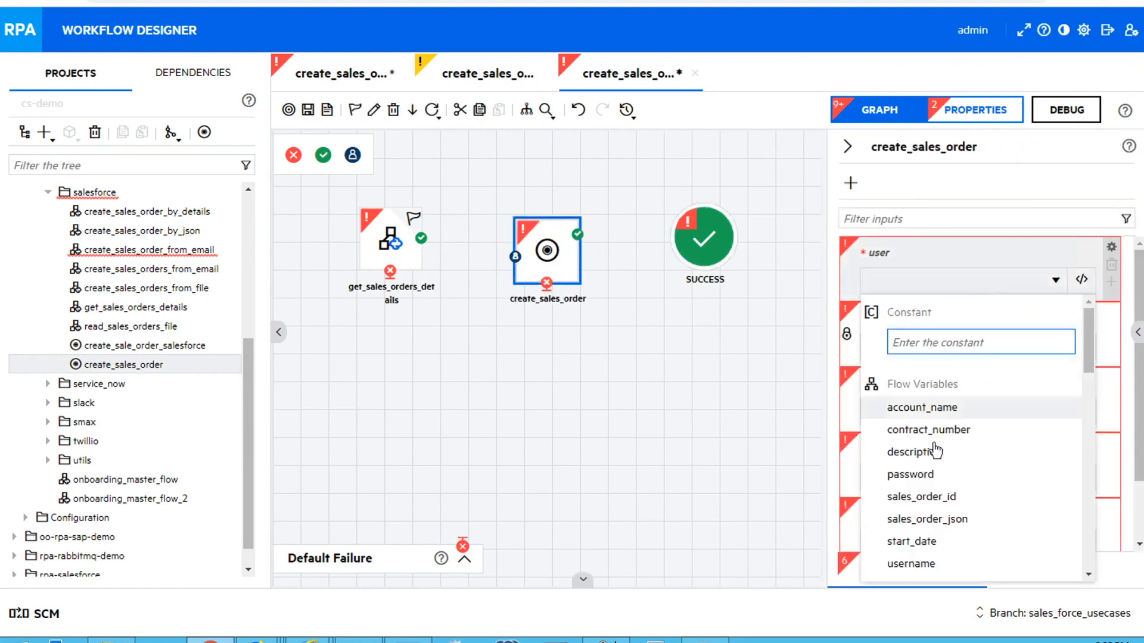
# Map user, password, account_name, contract_number, start_date and description inputs to their matching flow variables
pyautogui.click(910, 564)
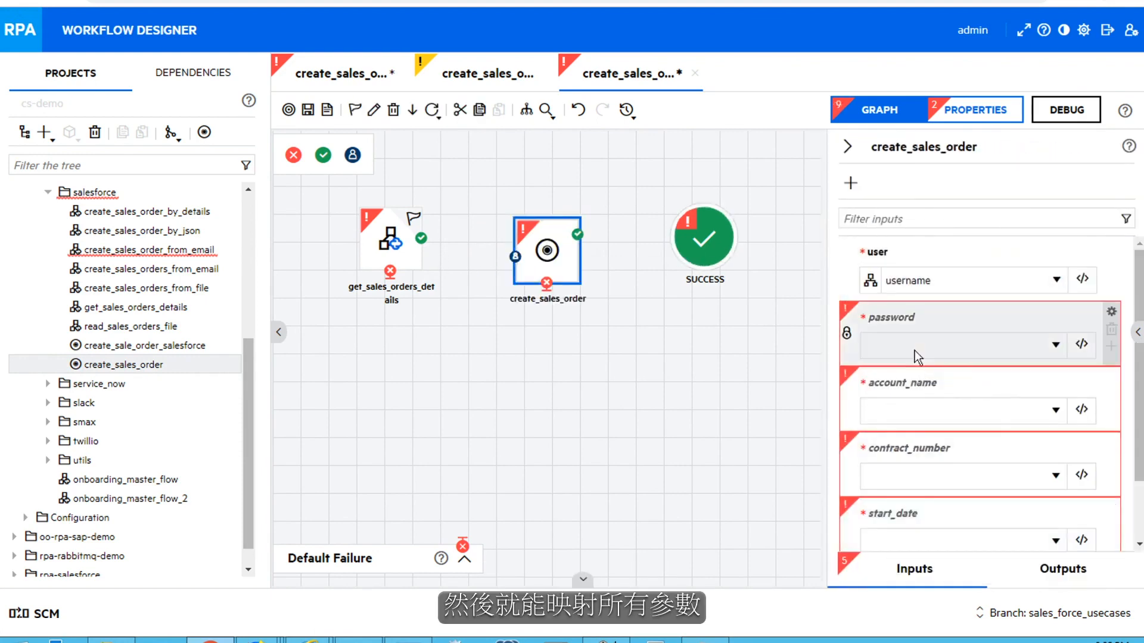
pyautogui.click(952, 345)
pyautogui.click(910, 225)
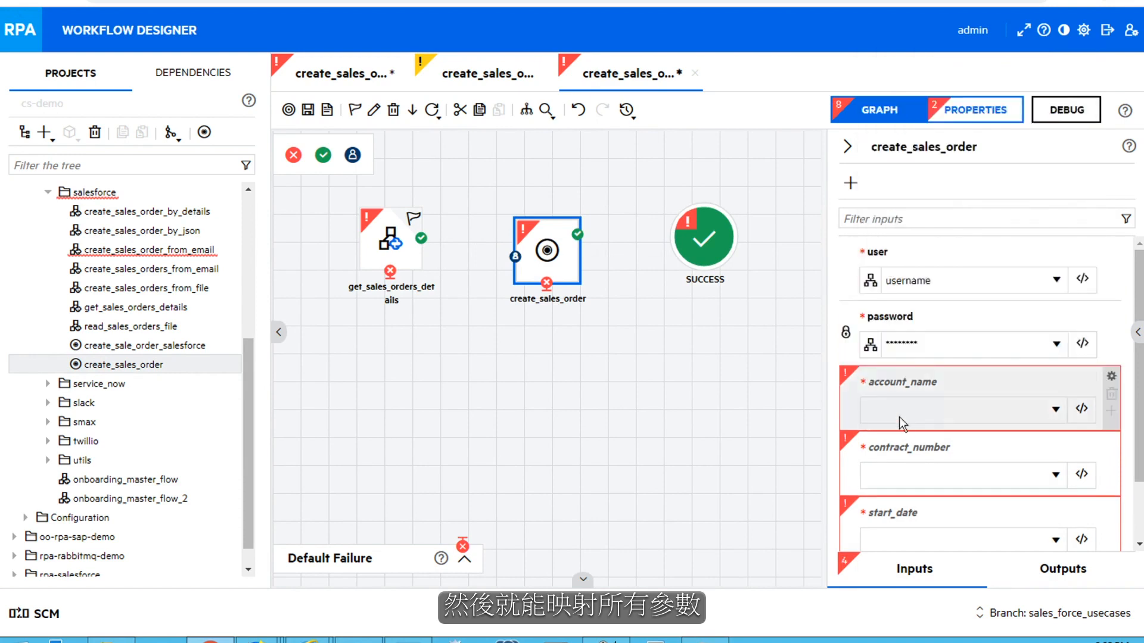
pyautogui.click(900, 417)
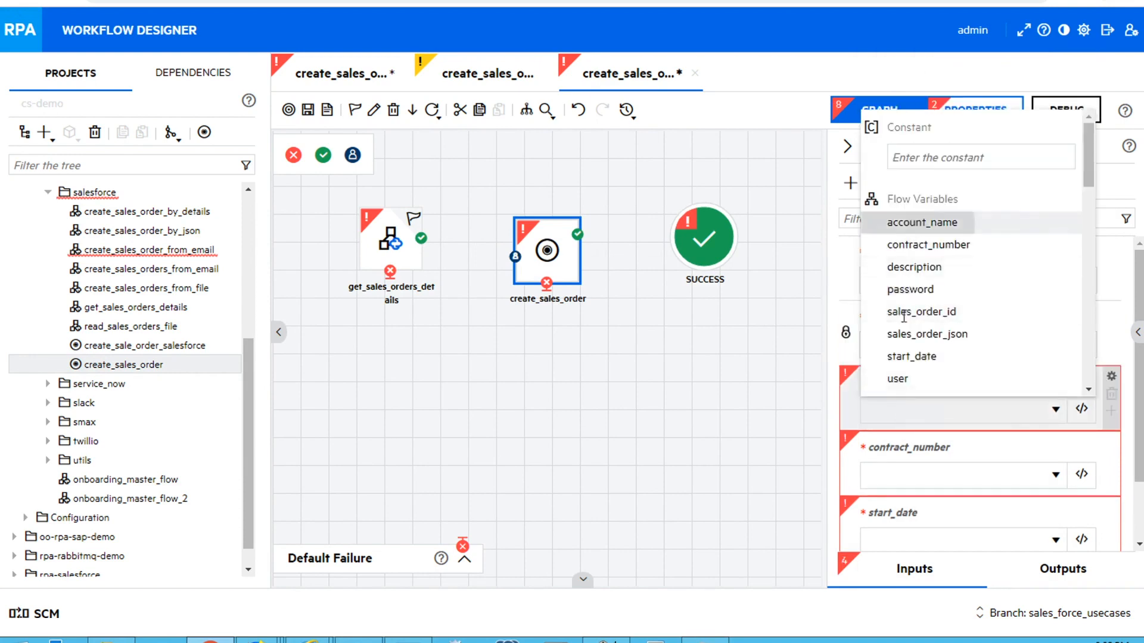
pyautogui.click(911, 223)
pyautogui.click(899, 483)
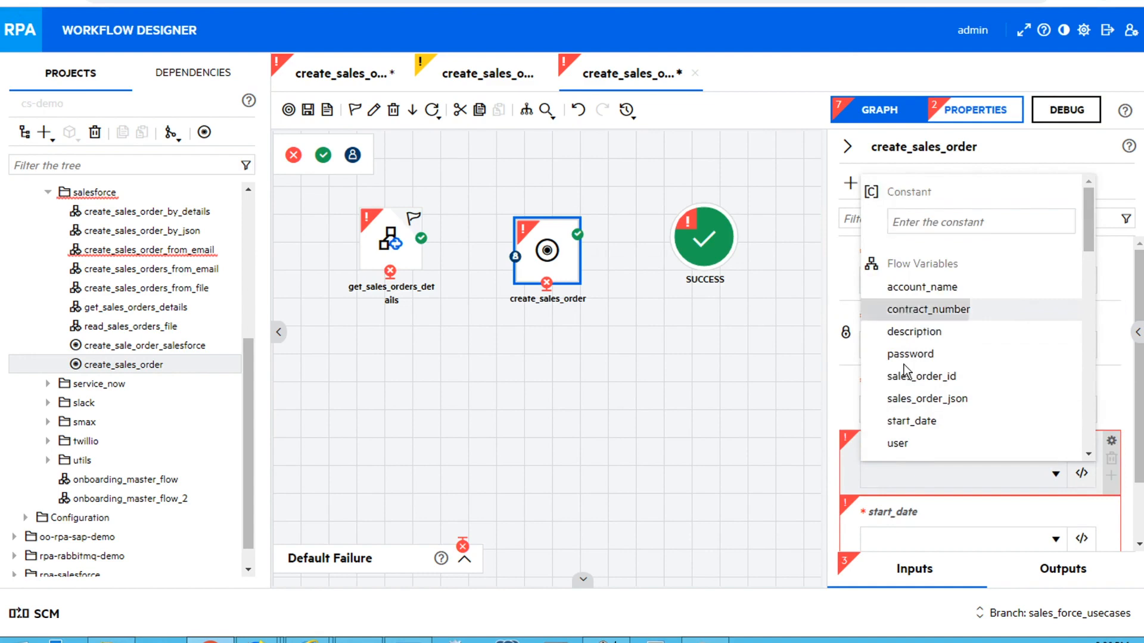
pyautogui.click(907, 310)
pyautogui.click(907, 531)
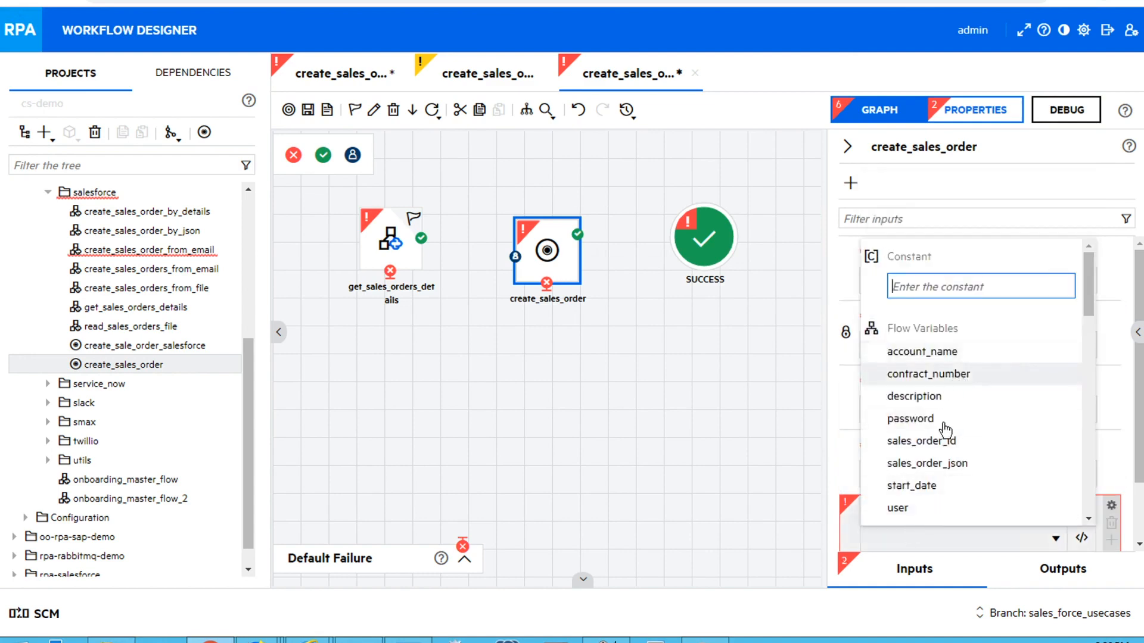
pyautogui.click(934, 486)
pyautogui.scroll(-2, 934, 512)
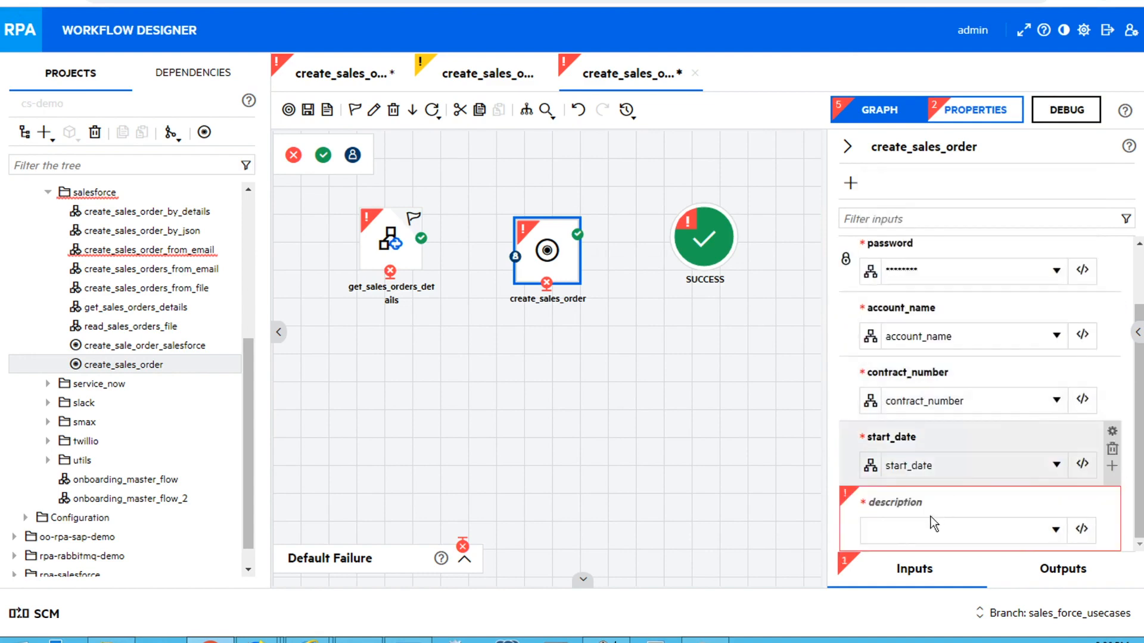
pyautogui.click(931, 534)
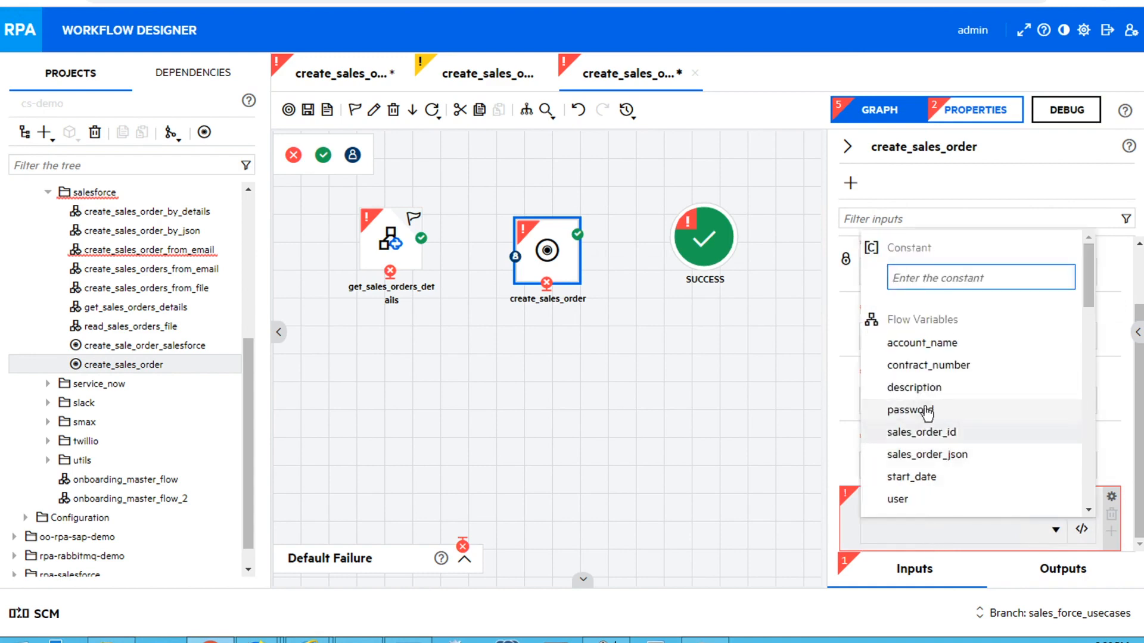
pyautogui.click(927, 395)
# Link get_sales_orders_details to create_sales_order, route its SUCCESS and WARNING to SUCCESS, and save
pyautogui.moveTo(421, 238); pyautogui.dragTo(527, 274)
pyautogui.moveTo(577, 234); pyautogui.dragTo(703, 238)
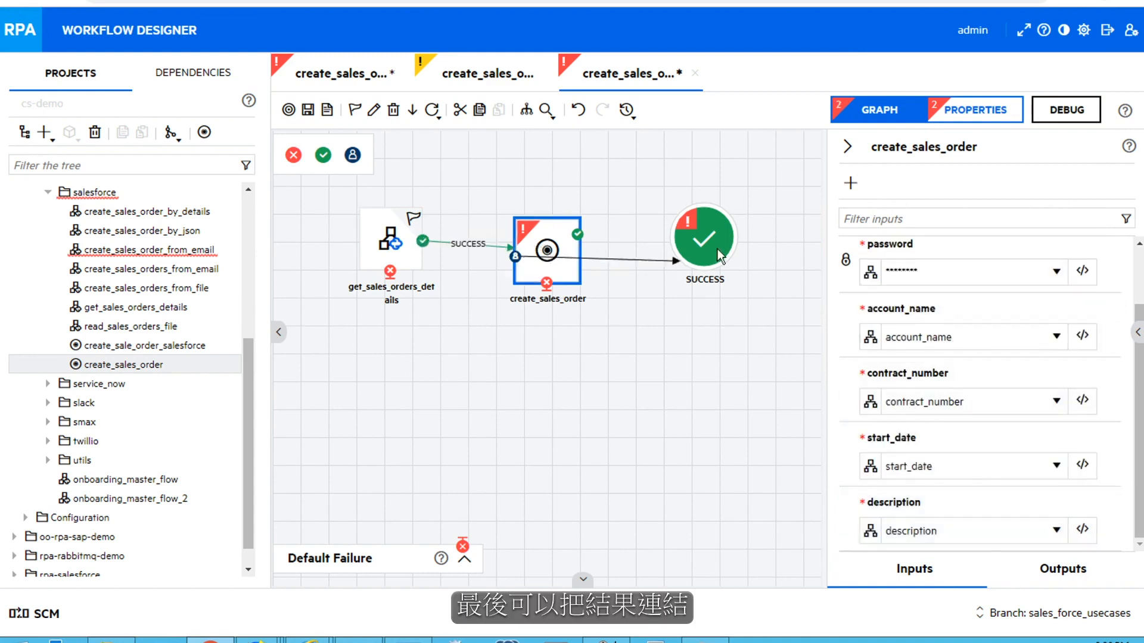
pyautogui.moveTo(577, 251); pyautogui.dragTo(702, 239)
pyautogui.click(307, 113)
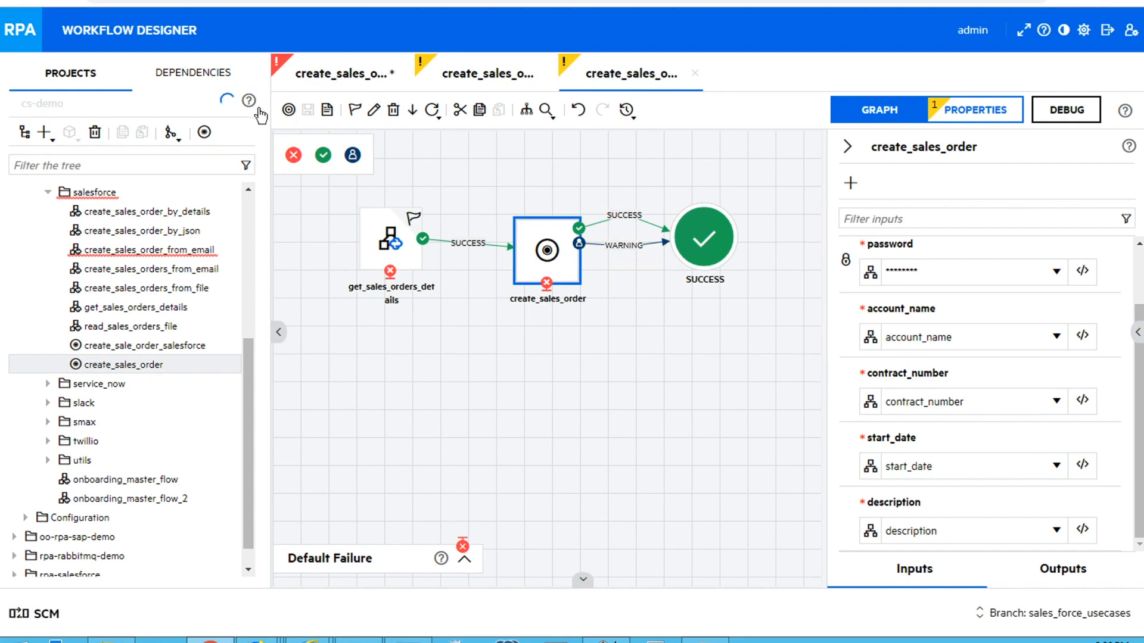
pyautogui.click(289, 112)
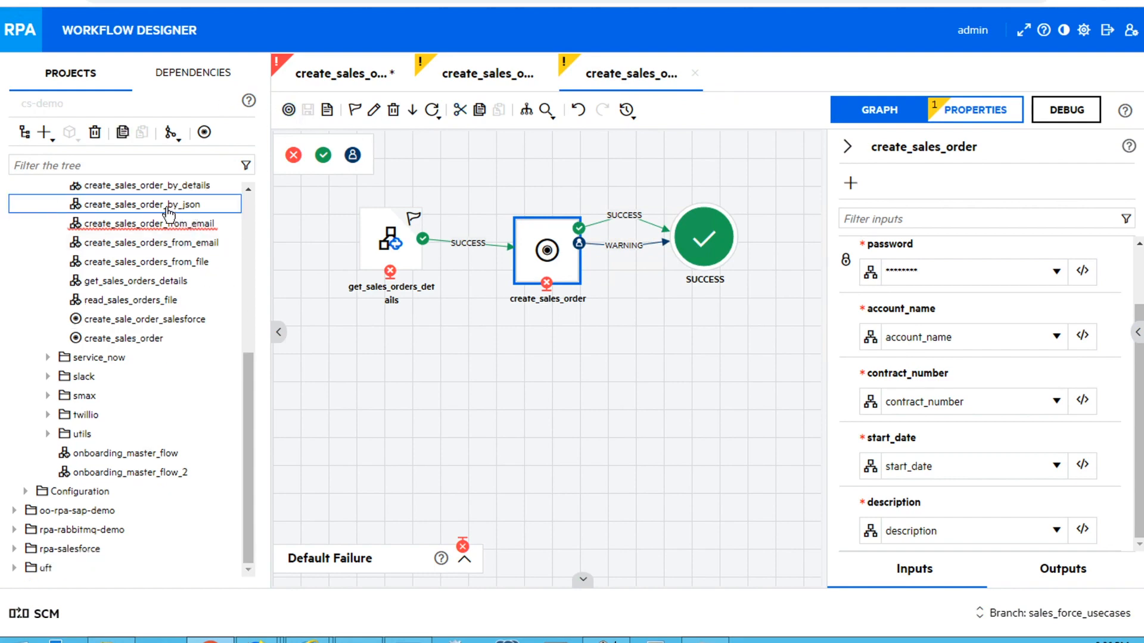
# In the main flow, add create_sales_order_by_json after read_sales_orders_file's SUCCESS
pyautogui.click(349, 88)
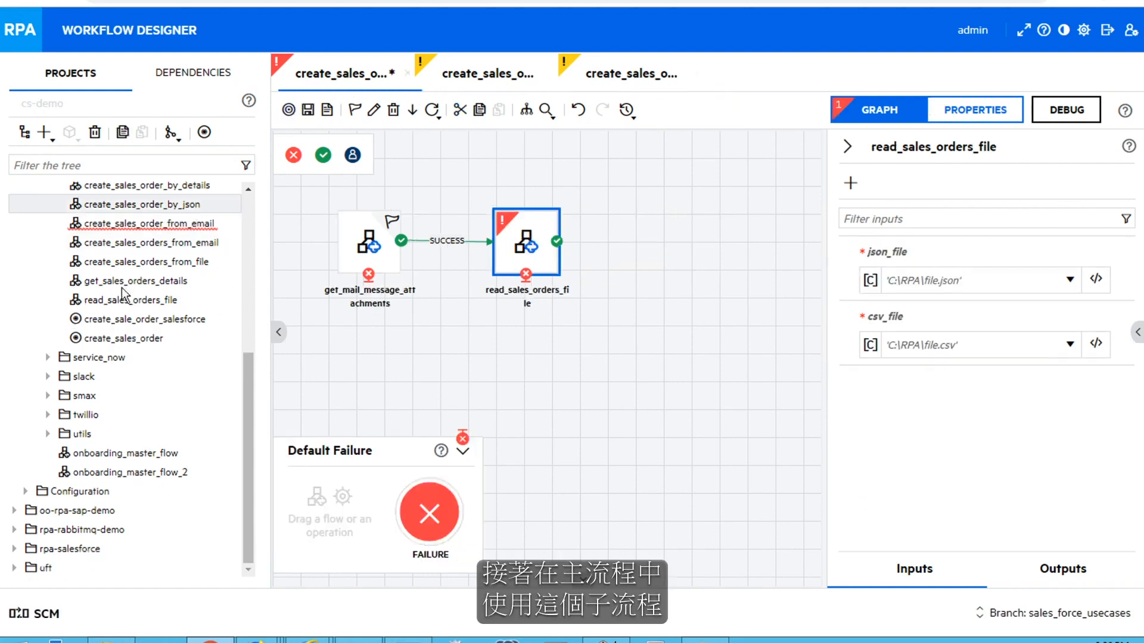
pyautogui.moveTo(377, 188); pyautogui.dragTo(699, 245)
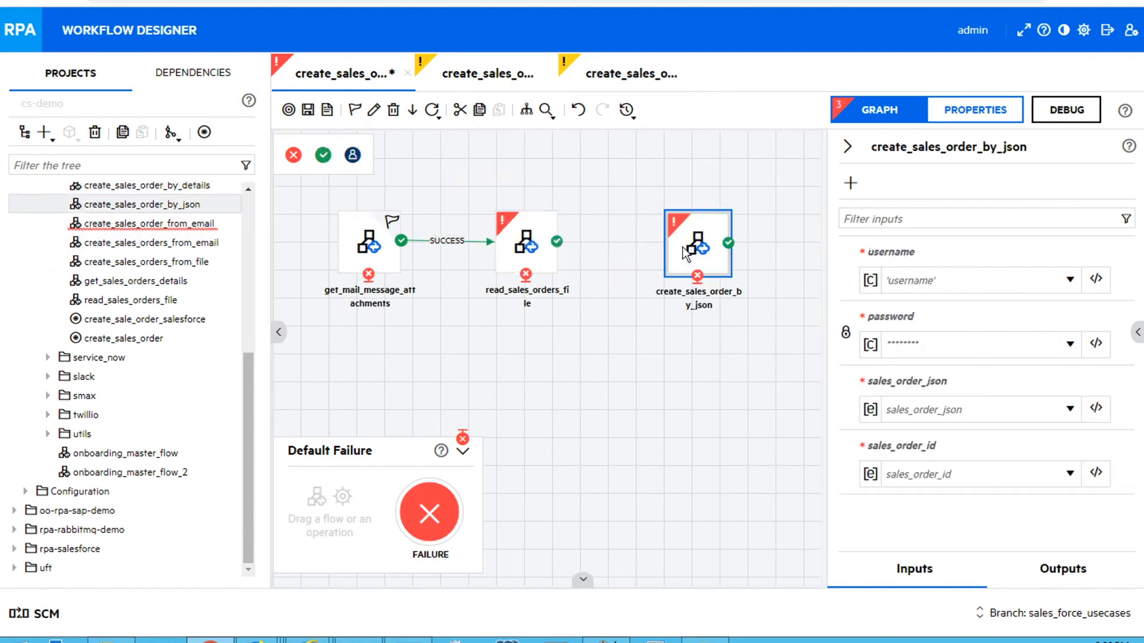
pyautogui.moveTo(557, 243); pyautogui.dragTo(725, 256)
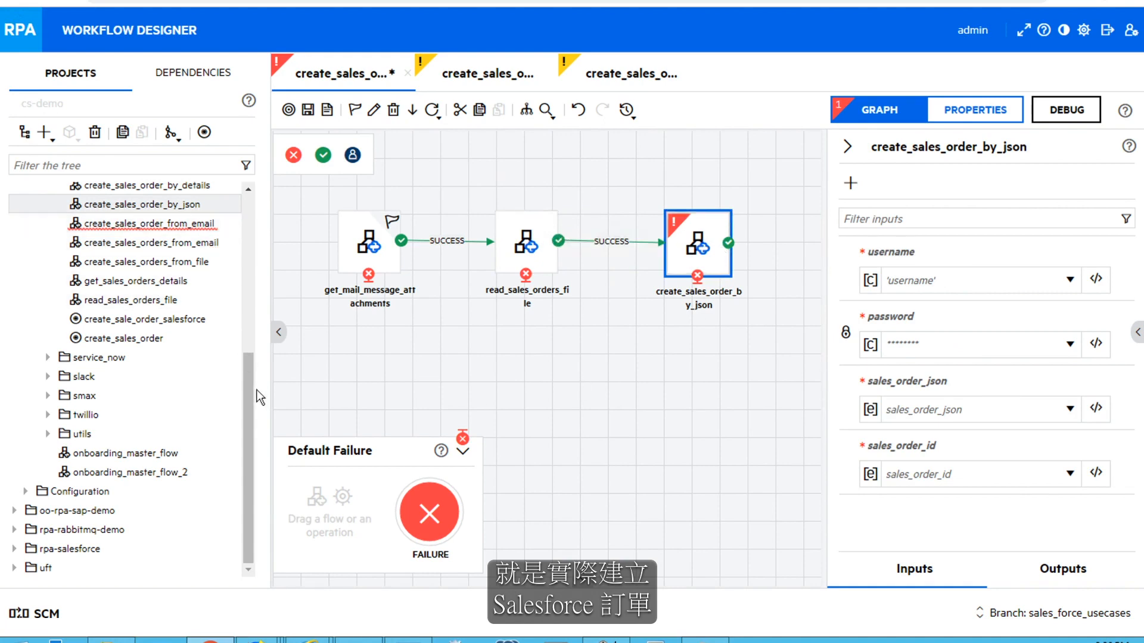
# Add send_mail_message after create_sales_order_by_json and end the flow with SUCCESS
pyautogui.moveTo(251, 389); pyautogui.dragTo(253, 243)
pyautogui.moveTo(149, 367); pyautogui.dragTo(795, 251)
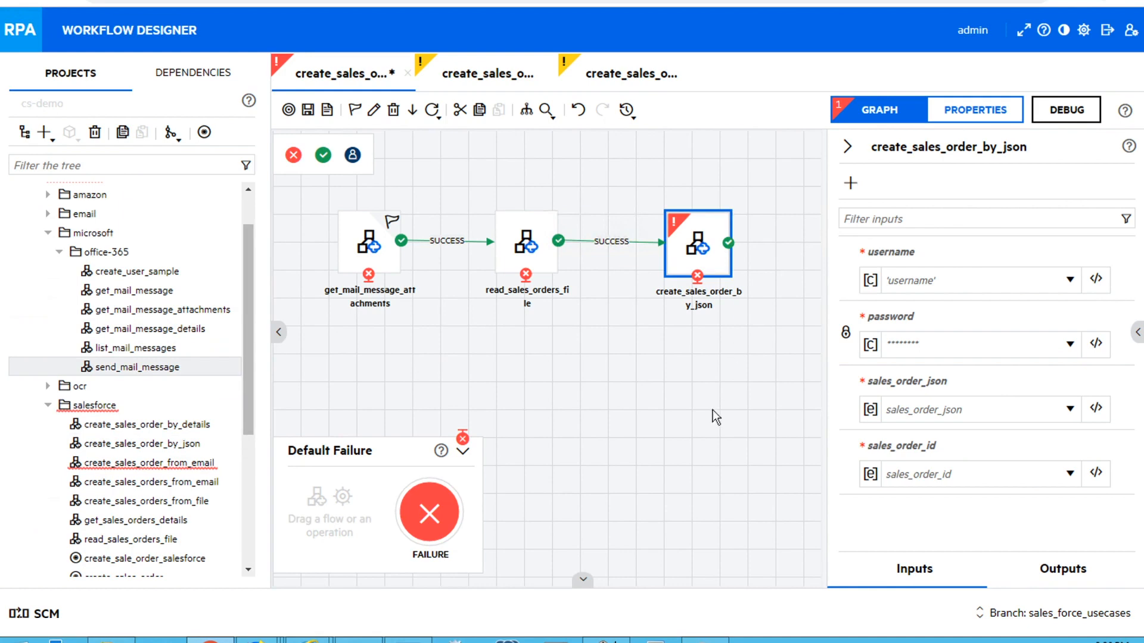
pyautogui.moveTo(651, 583); pyautogui.dragTo(843, 590)
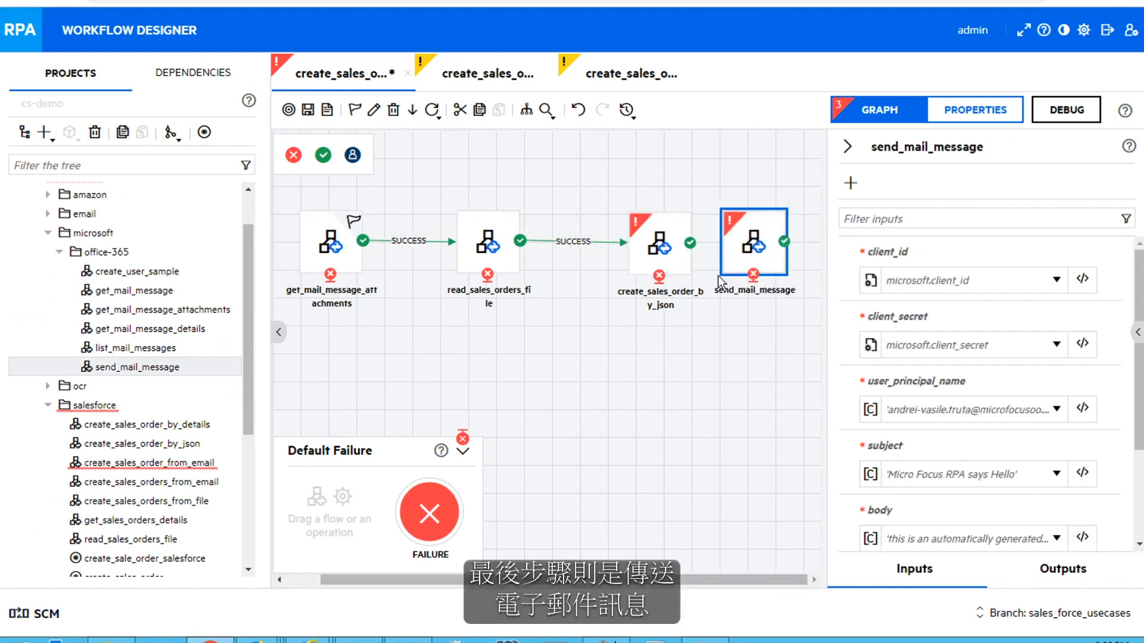
pyautogui.moveTo(716, 244); pyautogui.dragTo(752, 247)
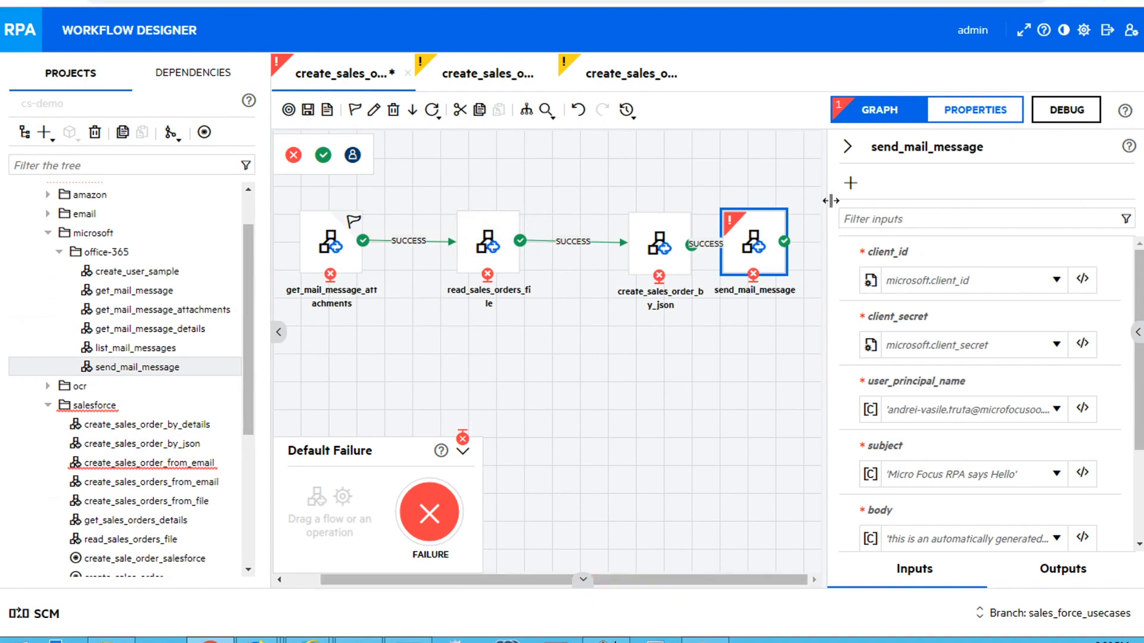
pyautogui.moveTo(822, 241); pyautogui.dragTo(917, 247)
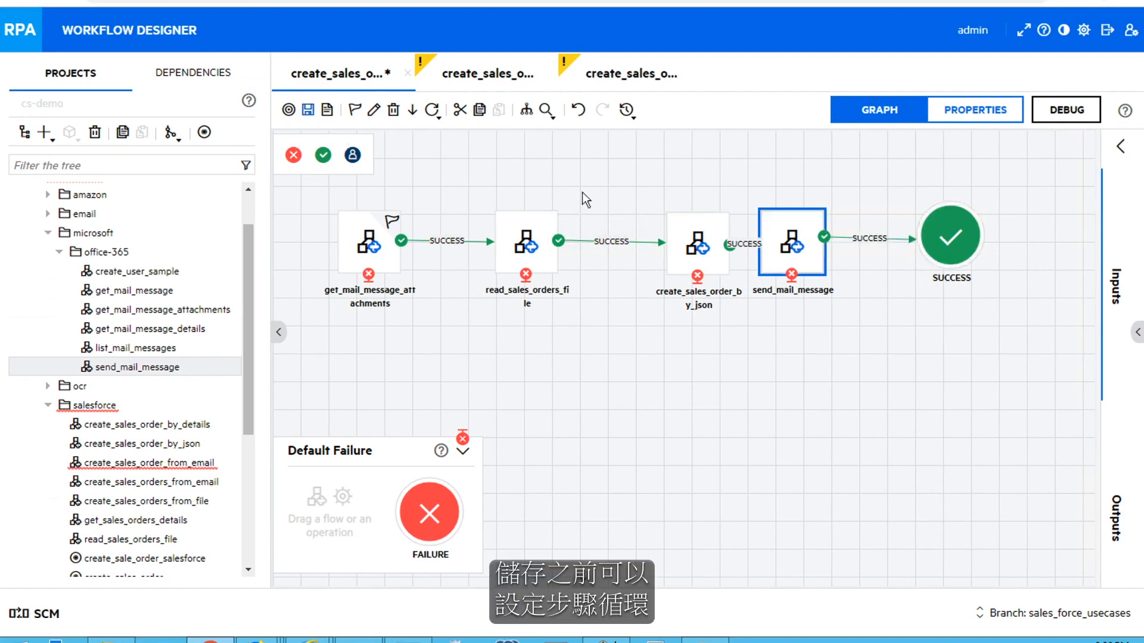
# Nudge the create_sales_order_by_json node left and set it as a loop
pyautogui.moveTo(693, 245); pyautogui.dragTo(657, 246)
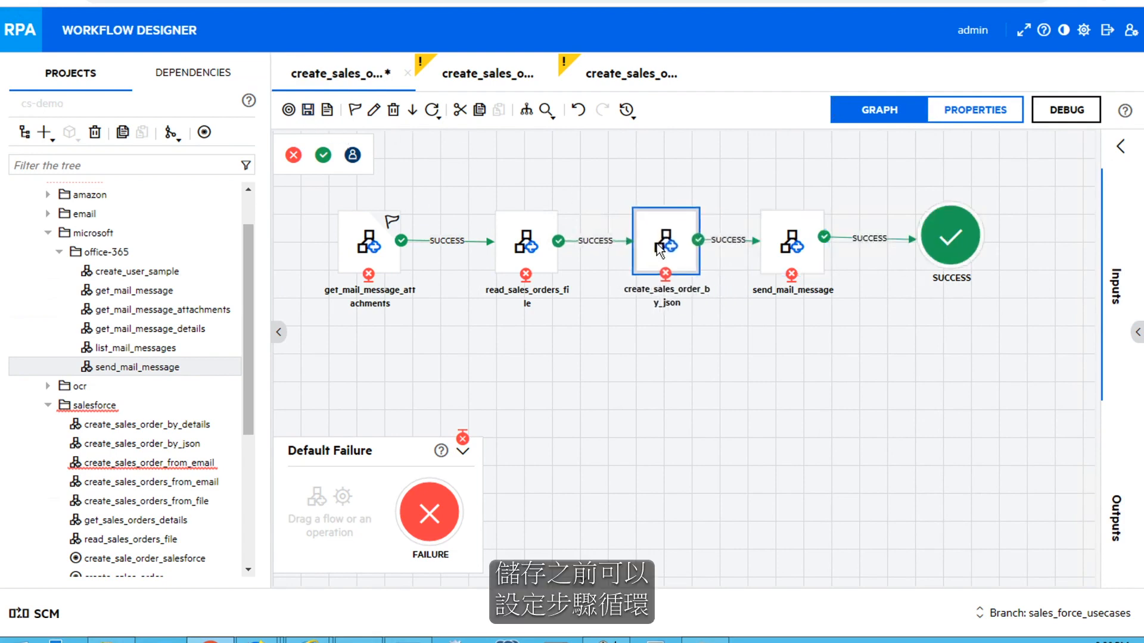
pyautogui.rightClick(661, 249)
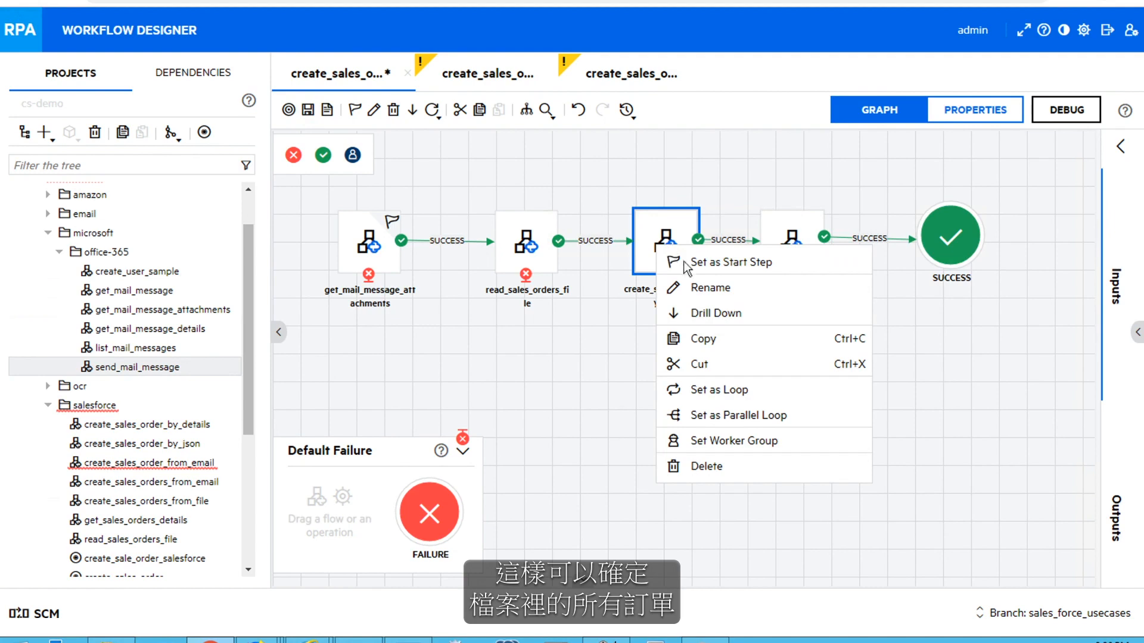
pyautogui.click(705, 390)
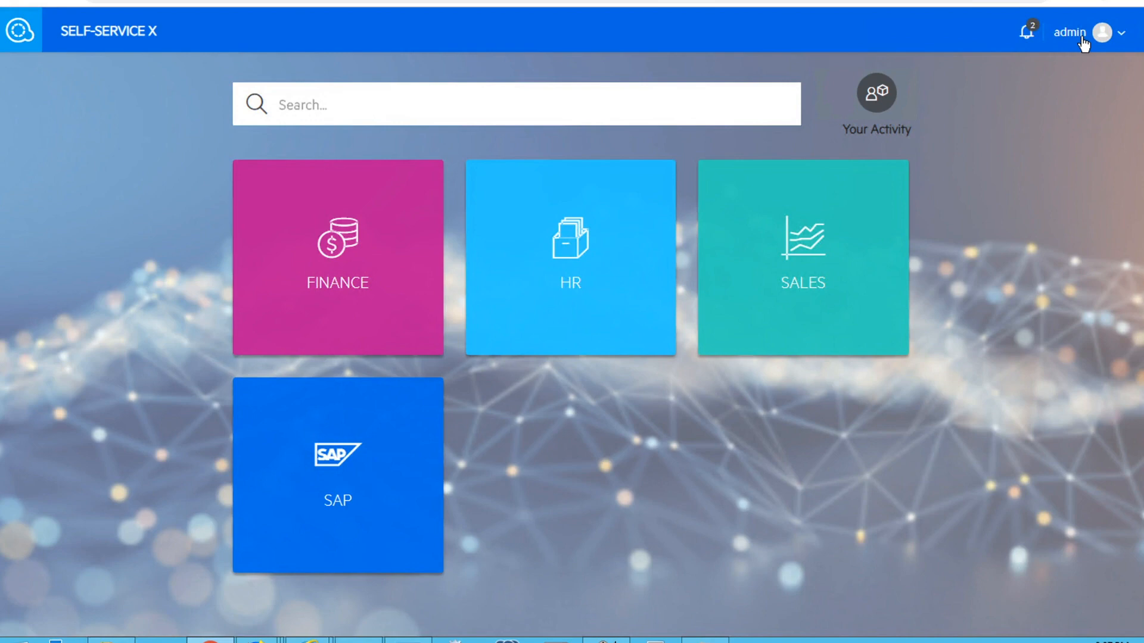
# From the admin management area, start a new scenario using the create_sales_orders_from_email workflow
pyautogui.click(1089, 40)
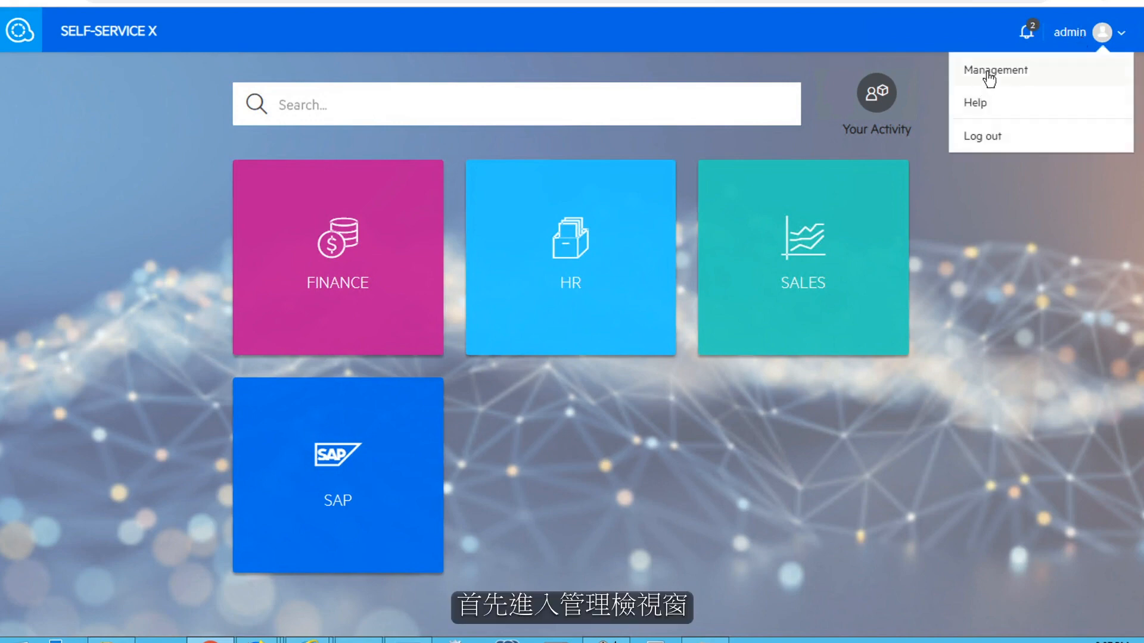
pyautogui.click(989, 71)
pyautogui.click(55, 143)
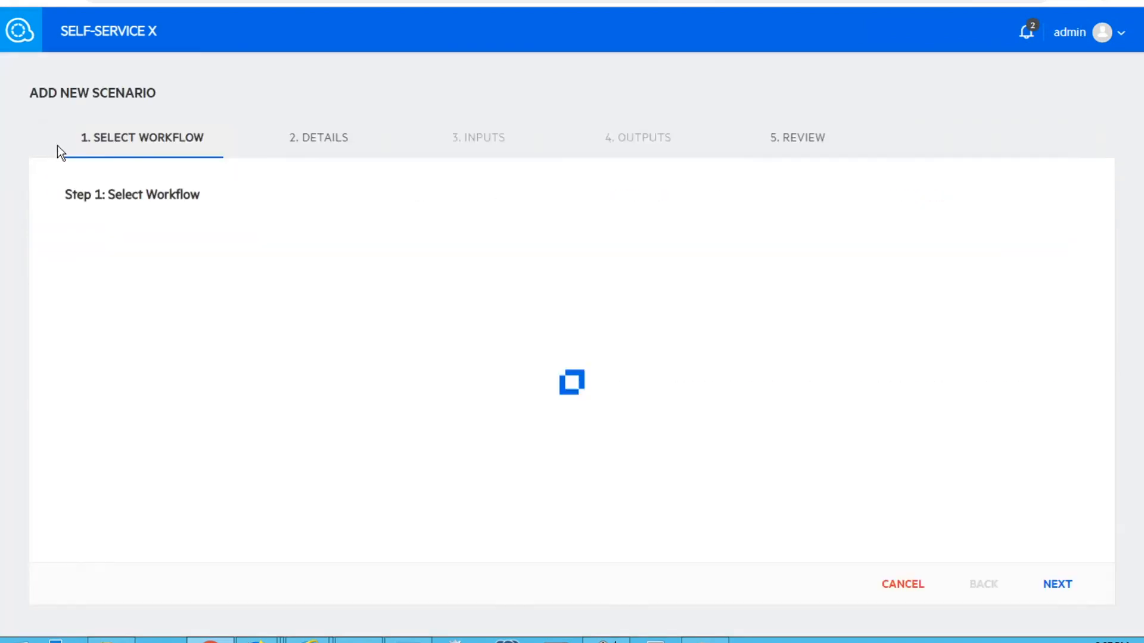
pyautogui.click(145, 248)
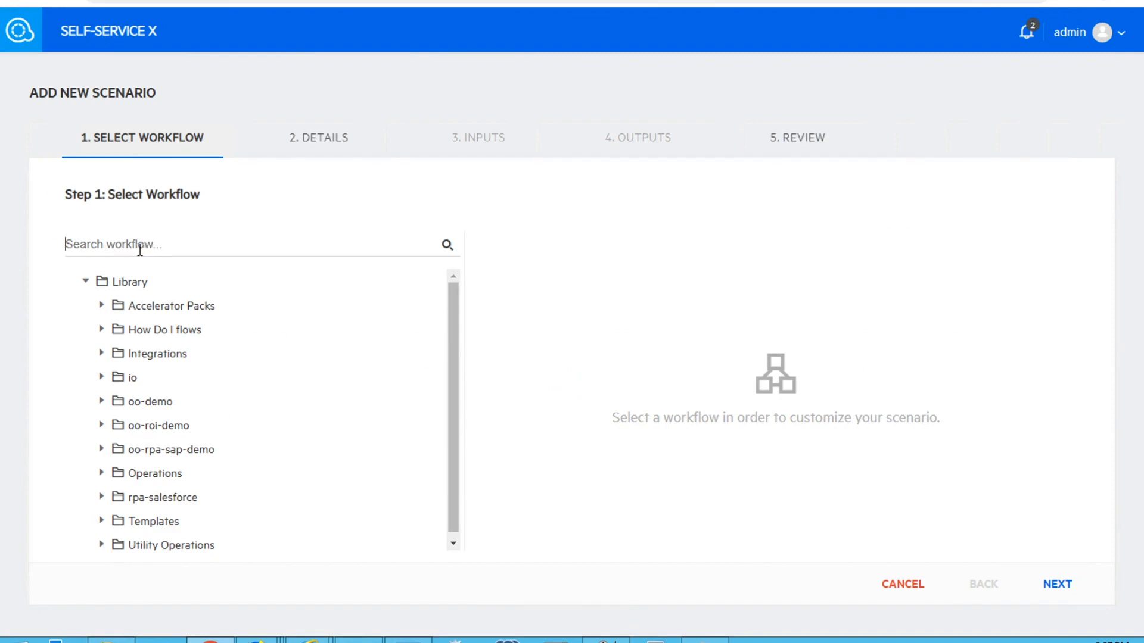
pyautogui.write('create_')
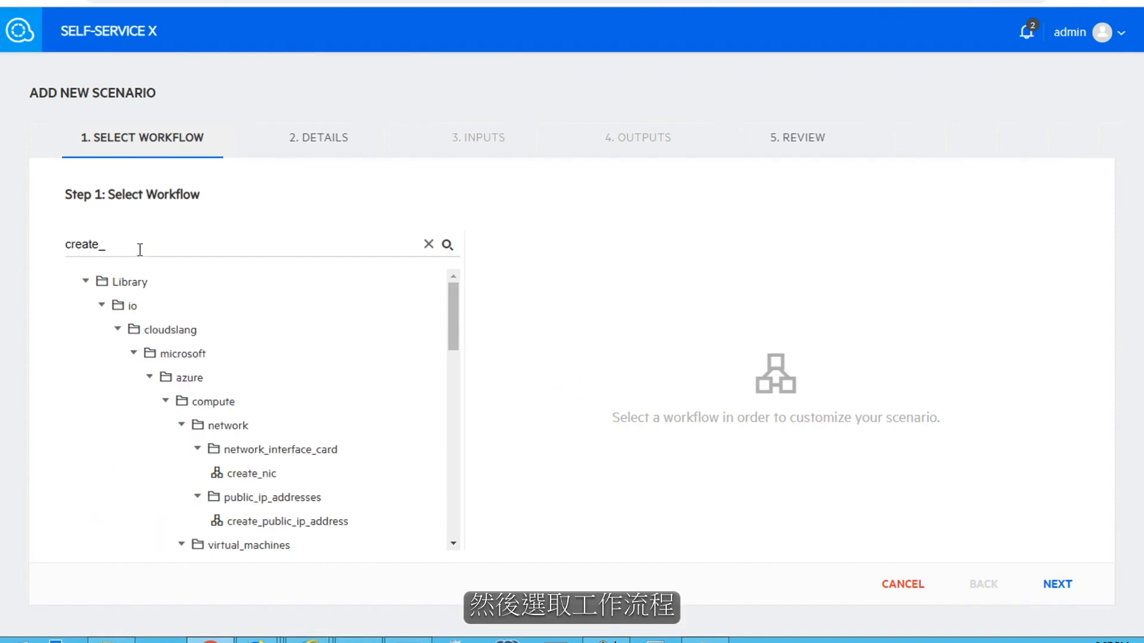
pyautogui.write('sales')
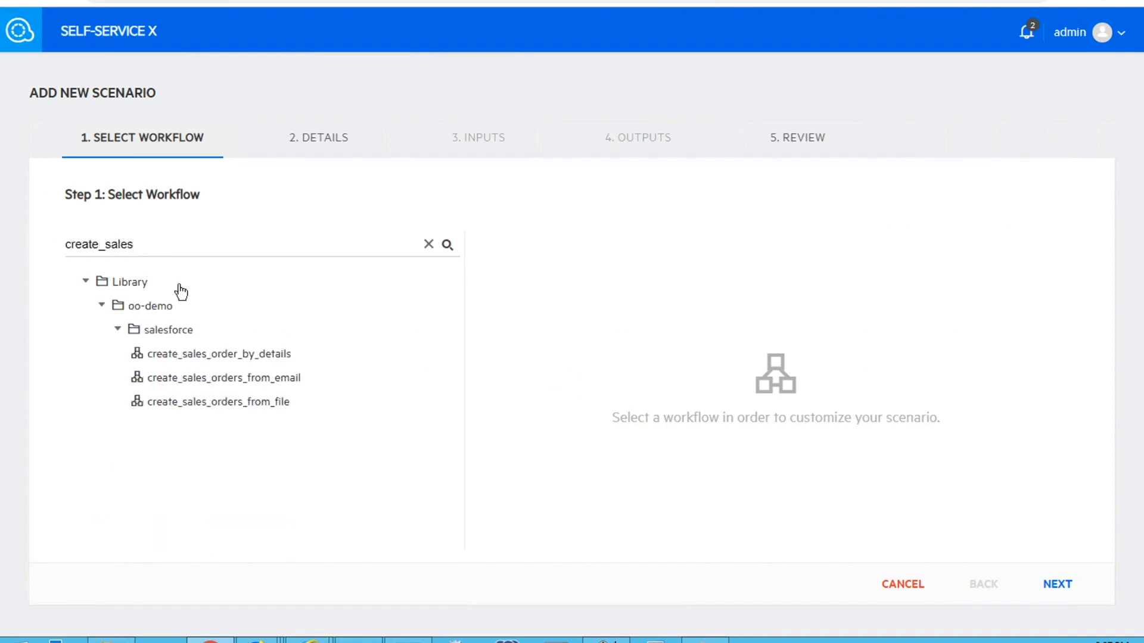
pyautogui.click(265, 379)
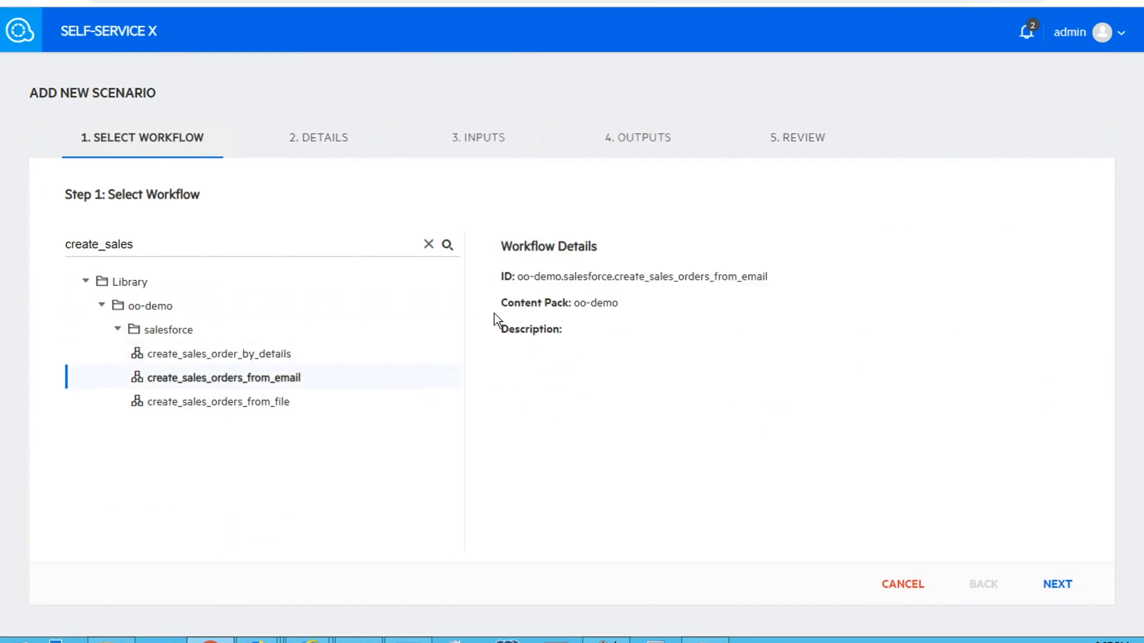
pyautogui.click(1061, 588)
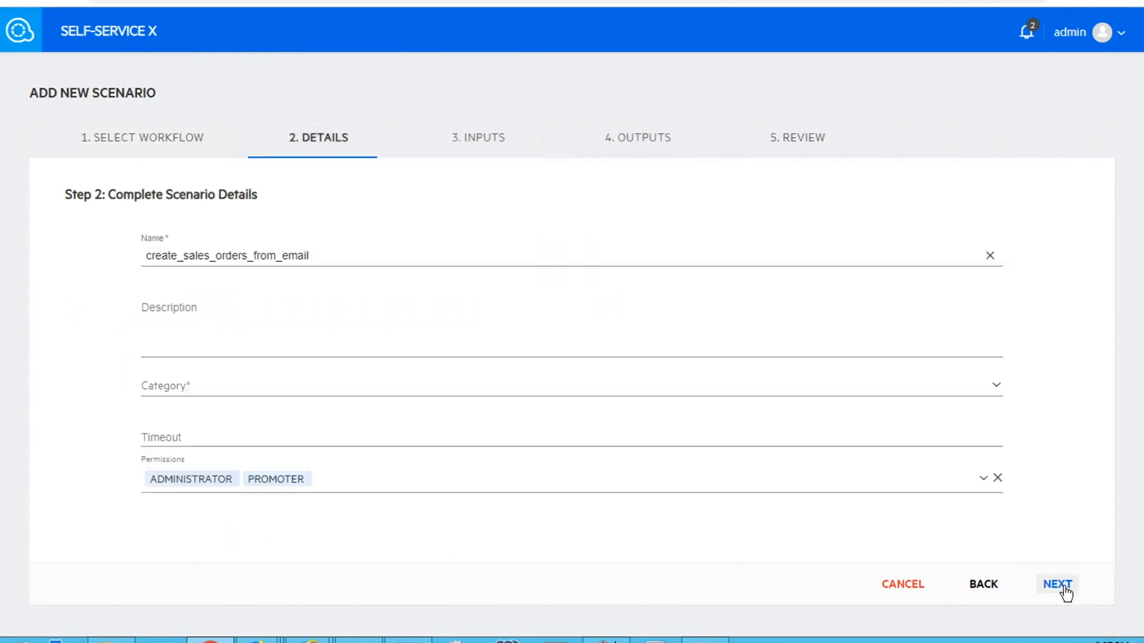
# Name the scenario Create Sales Order, put it in the SALES category, review and submit it
pyautogui.doubleClick(245, 255)
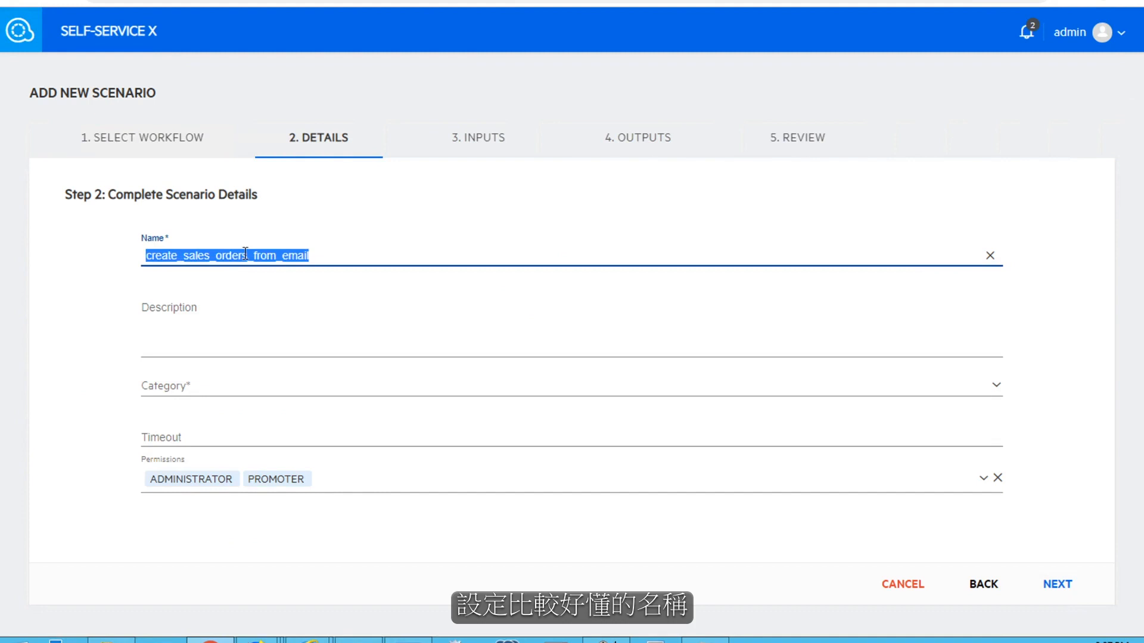
pyautogui.write('Create Sales')
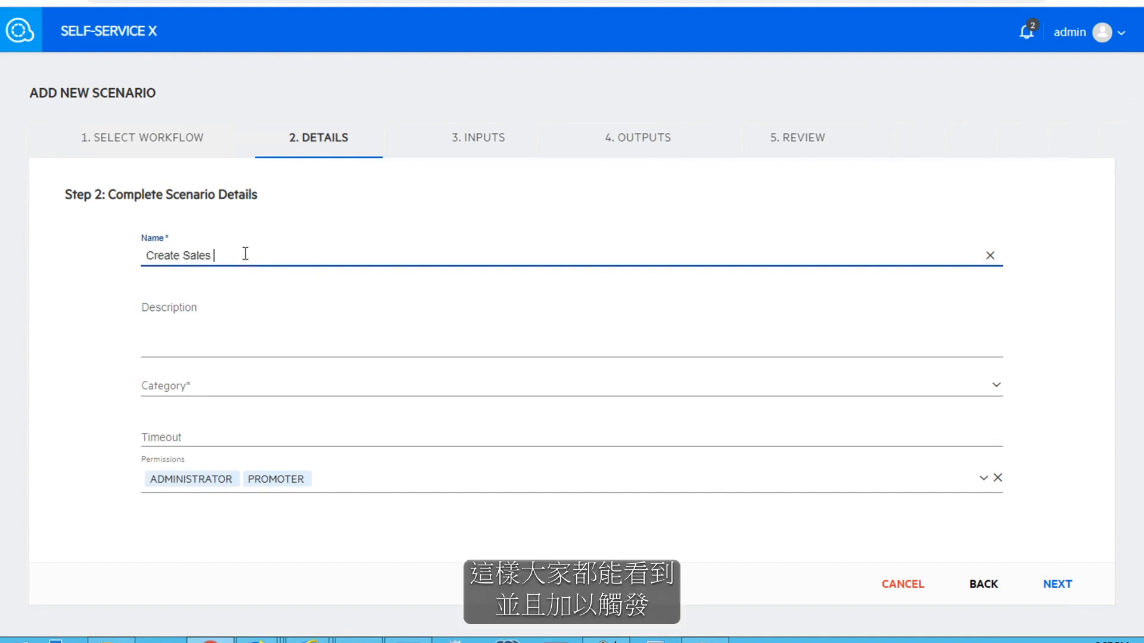
pyautogui.click(195, 388)
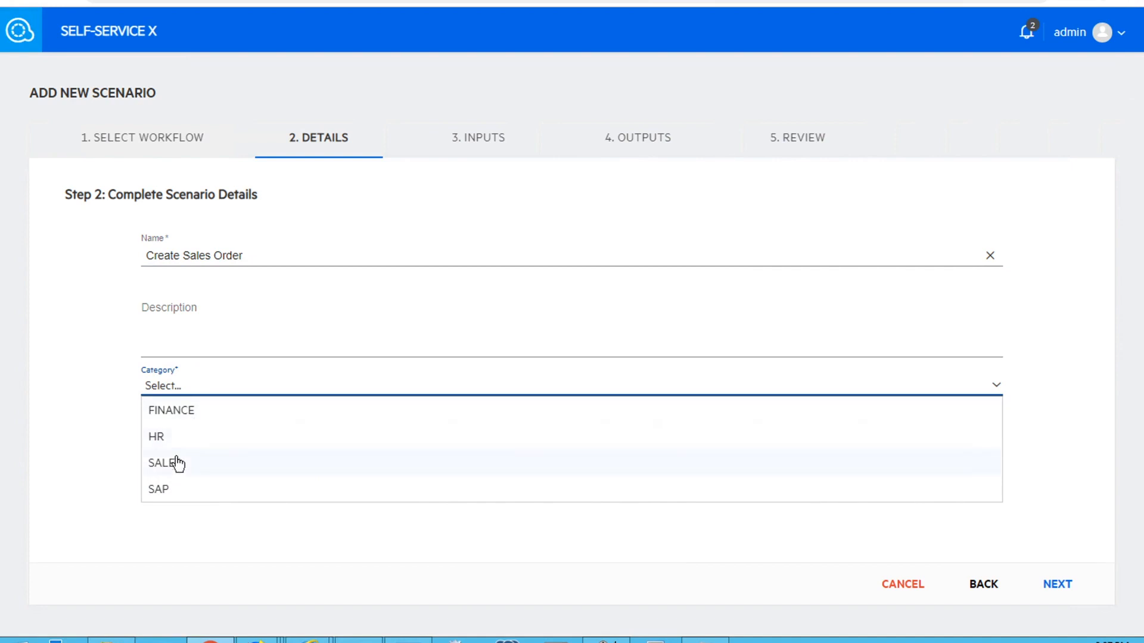
pyautogui.click(177, 464)
pyautogui.click(1056, 584)
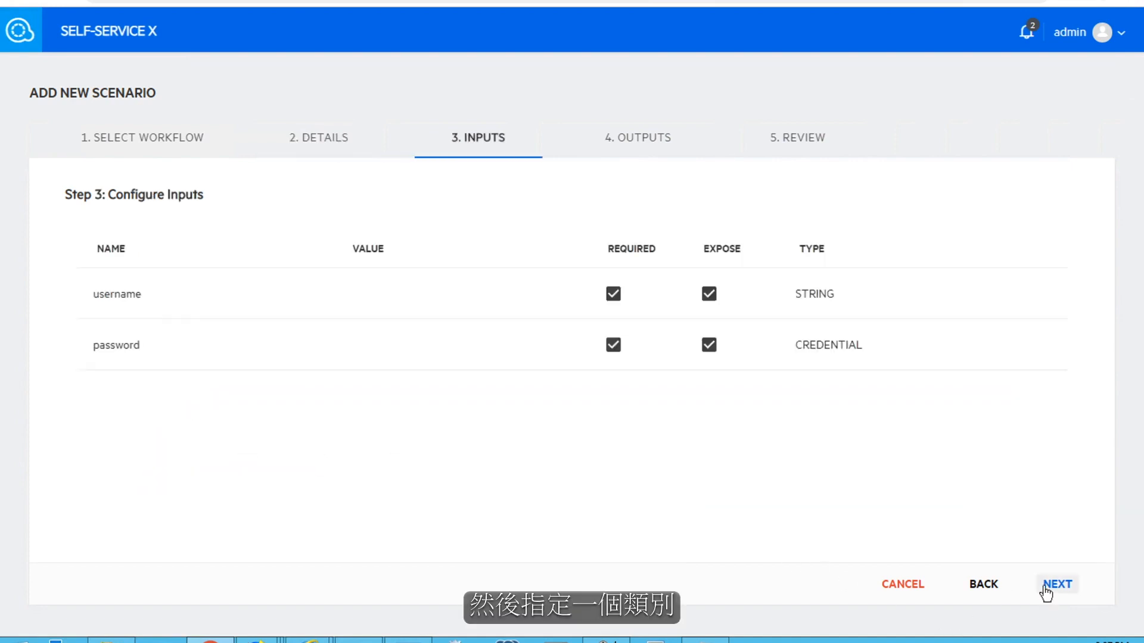
pyautogui.click(811, 143)
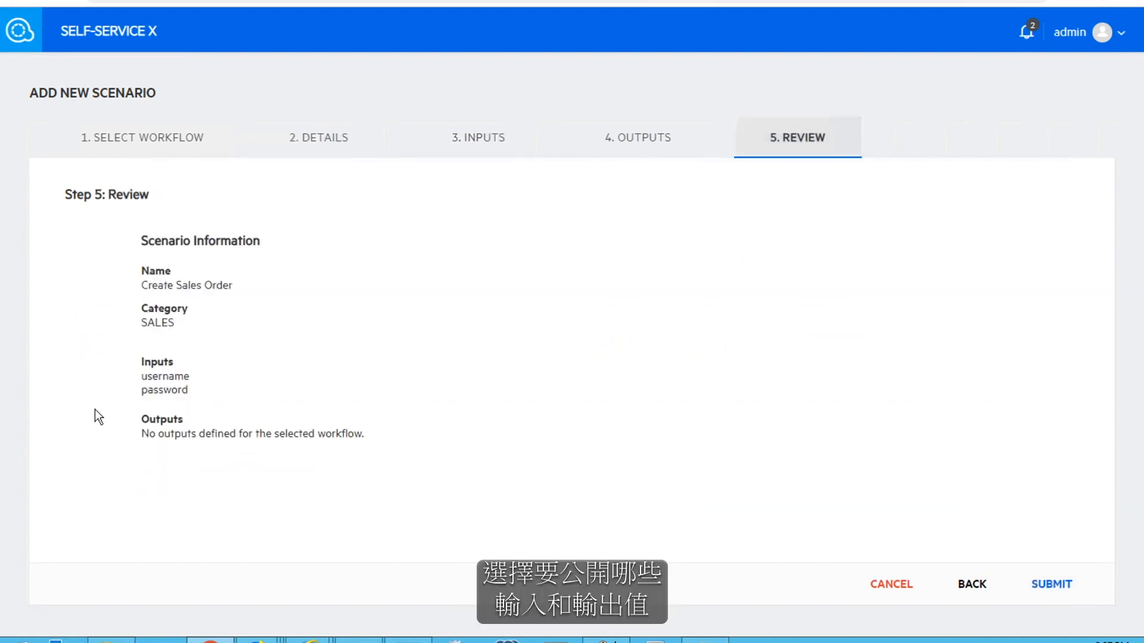
pyautogui.click(1050, 584)
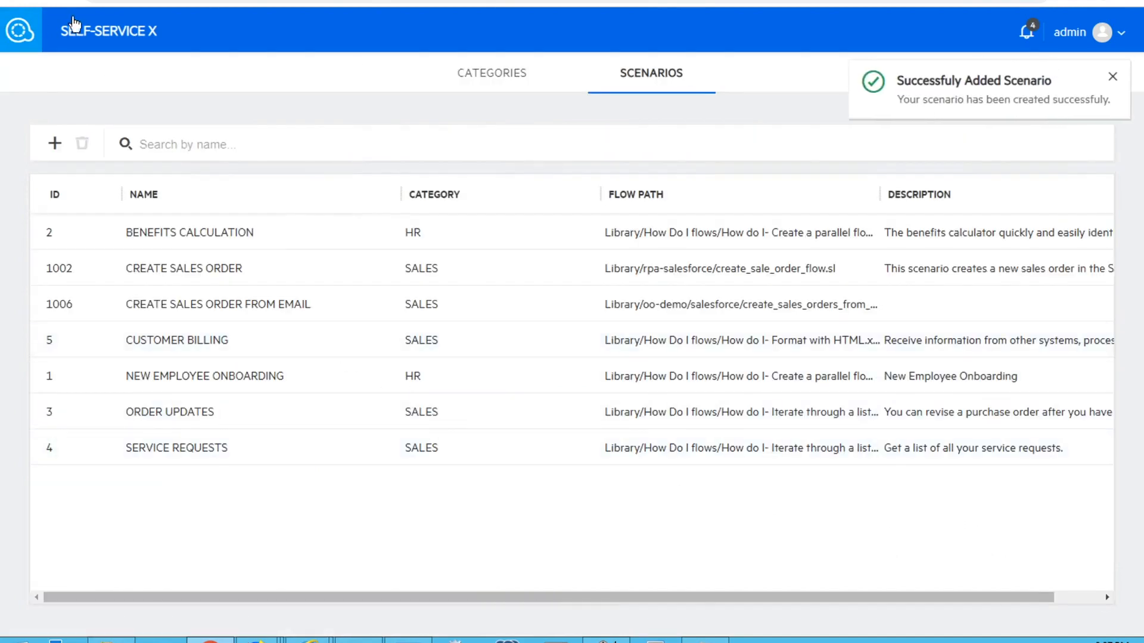
# Open the CREATE SALES ORDER FROM EMAIL scenario form from the SALES category on the home page
pyautogui.click(100, 36)
pyautogui.click(847, 332)
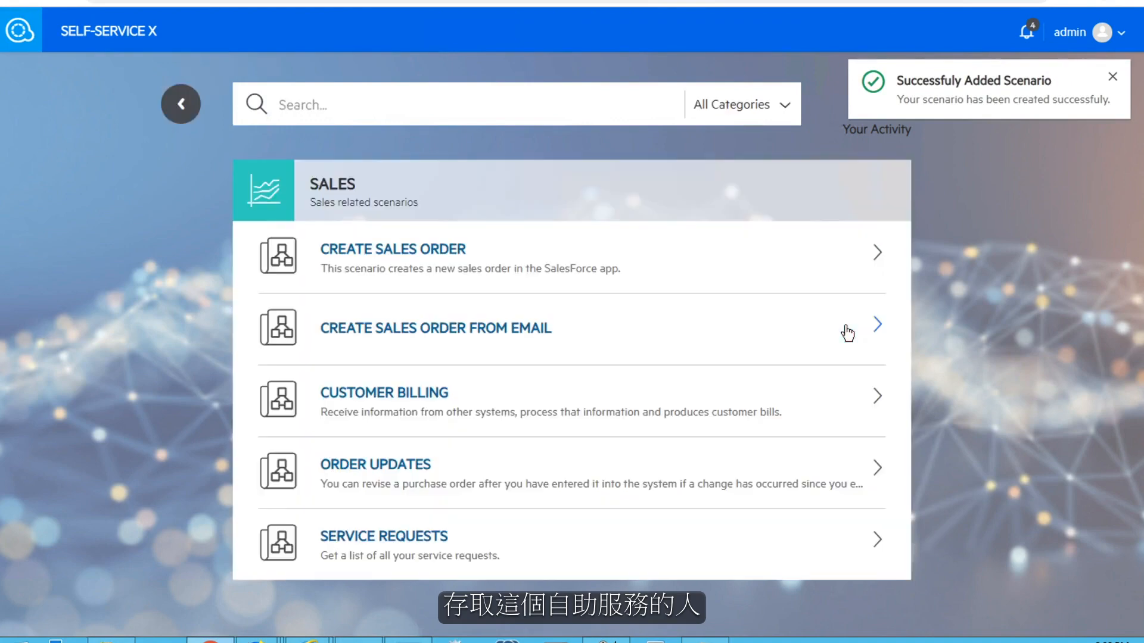
pyautogui.click(449, 339)
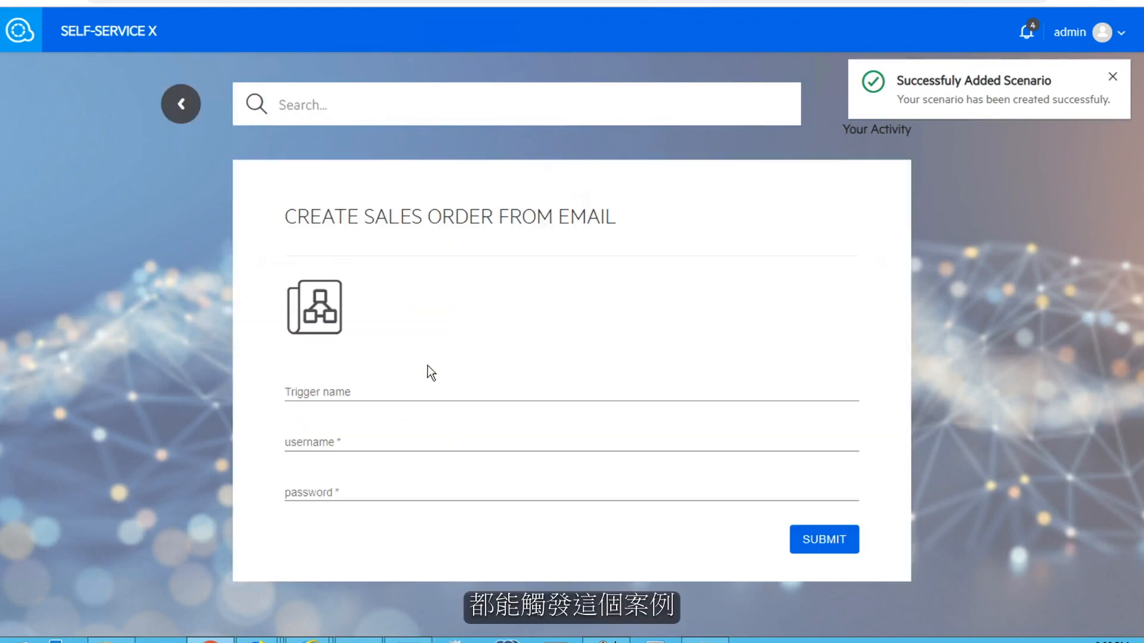
# Enter the account's e-mail username and password in the scenario form
pyautogui.click(320, 447)
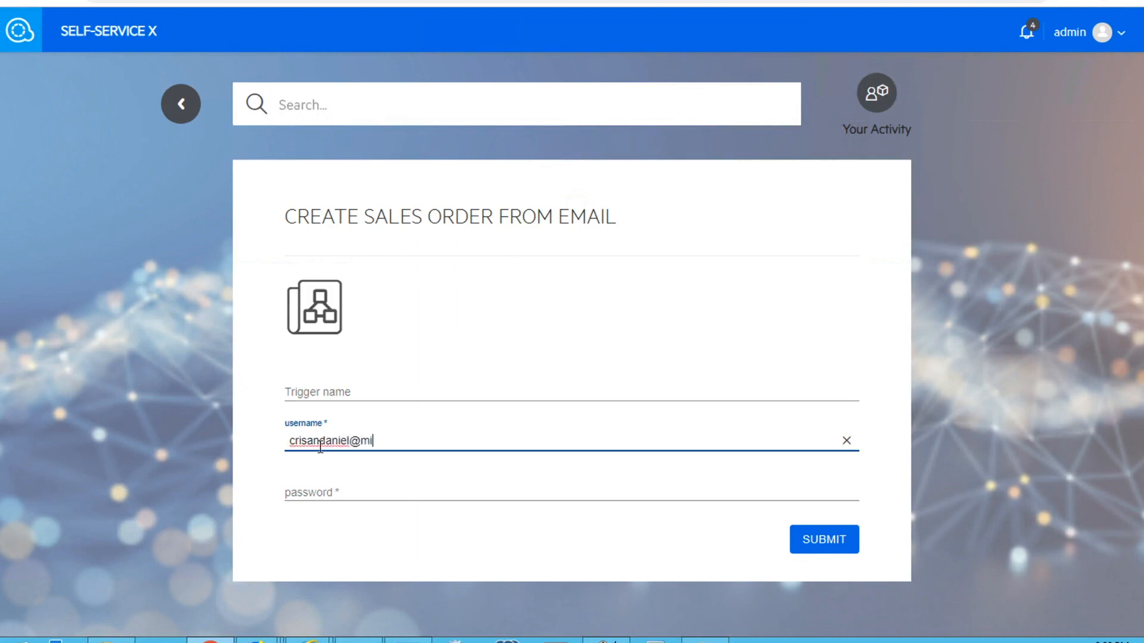
pyautogui.press('Tab')
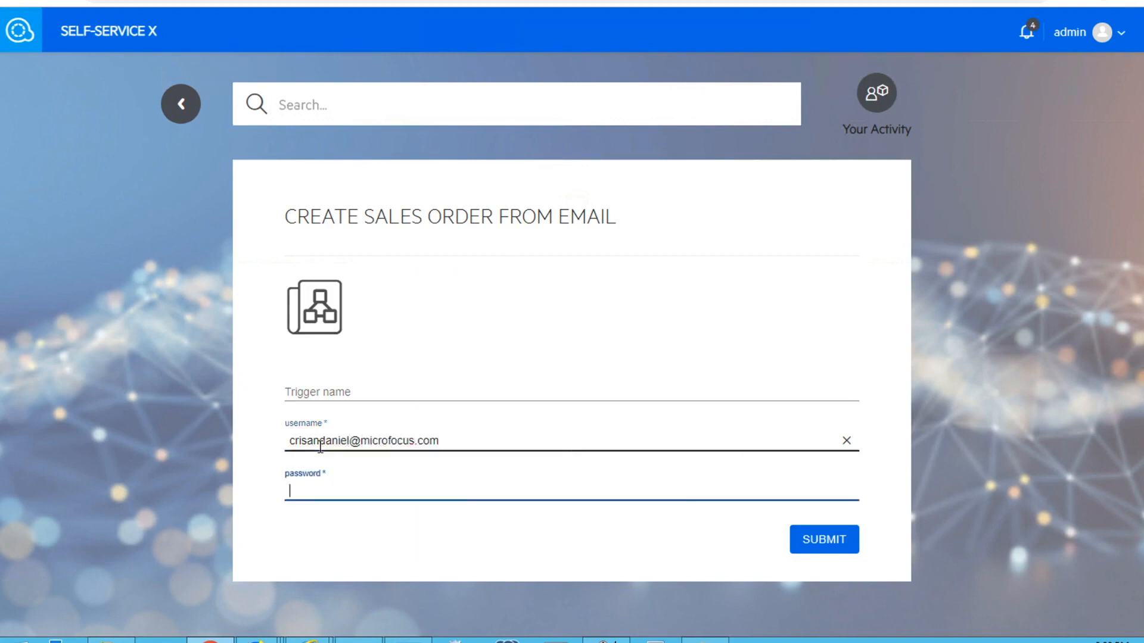
pyautogui.write('••••')
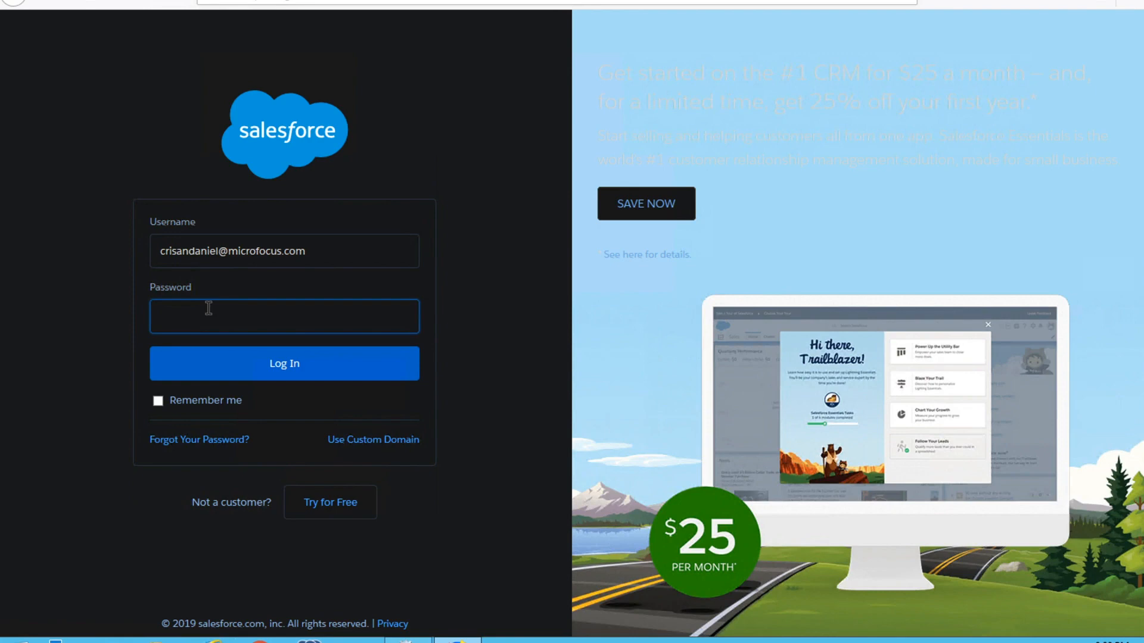
# Sign in to Salesforce with the account password and go to My Settings
pyautogui.write('•••••••')
pyautogui.press('Return')
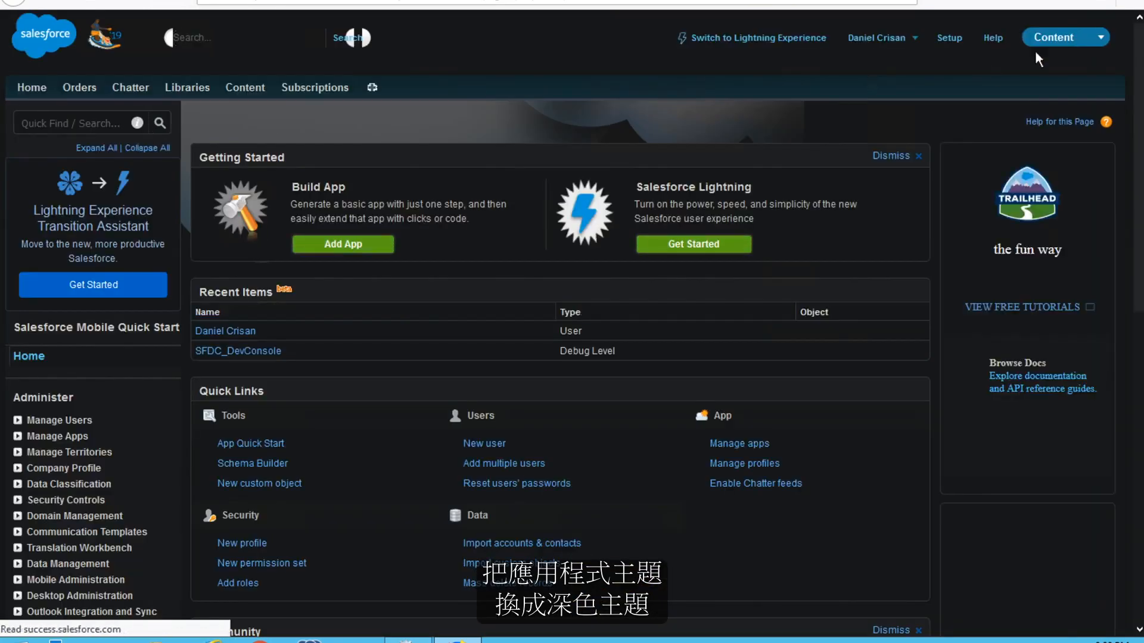
pyautogui.click(884, 41)
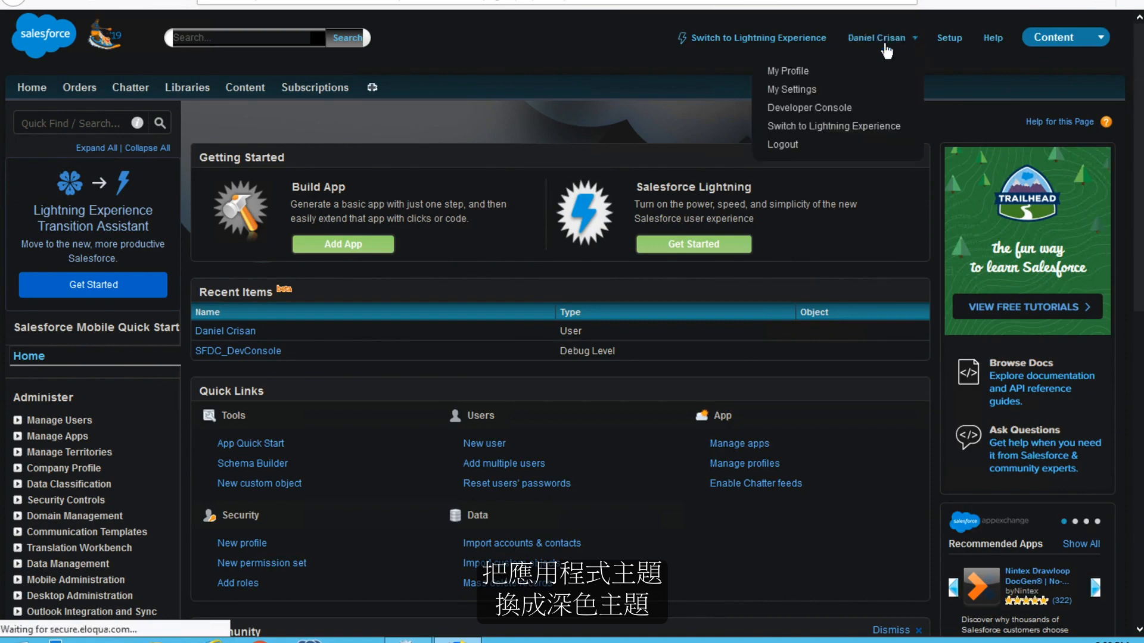
pyautogui.click(789, 89)
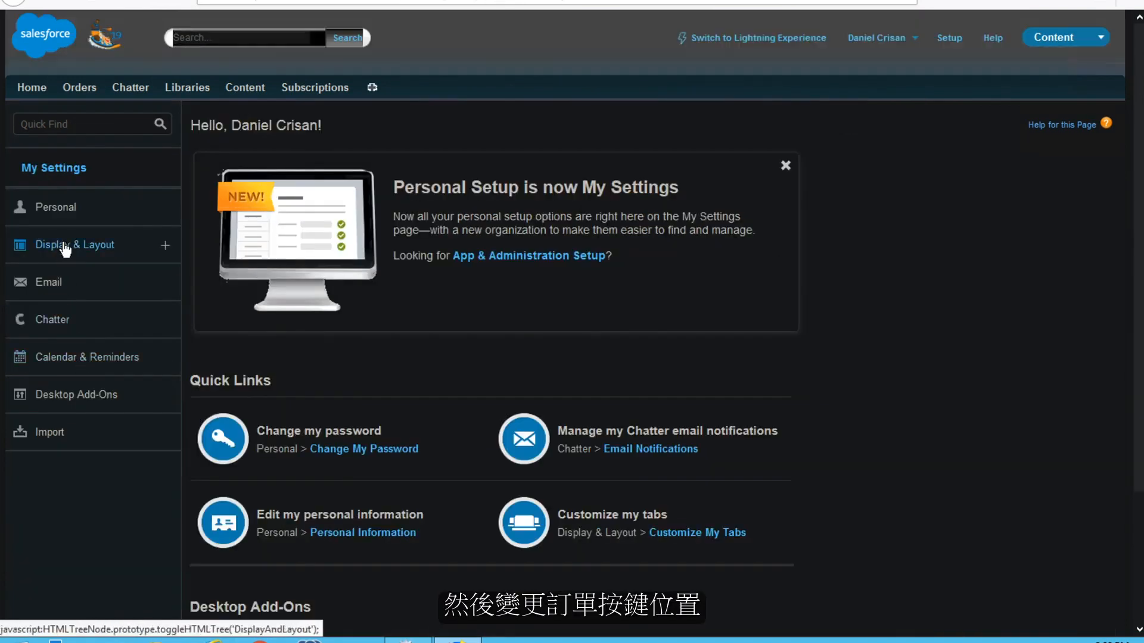
# In Customize My Tabs, move Orders to the bottom of the selected tabs
pyautogui.click(70, 246)
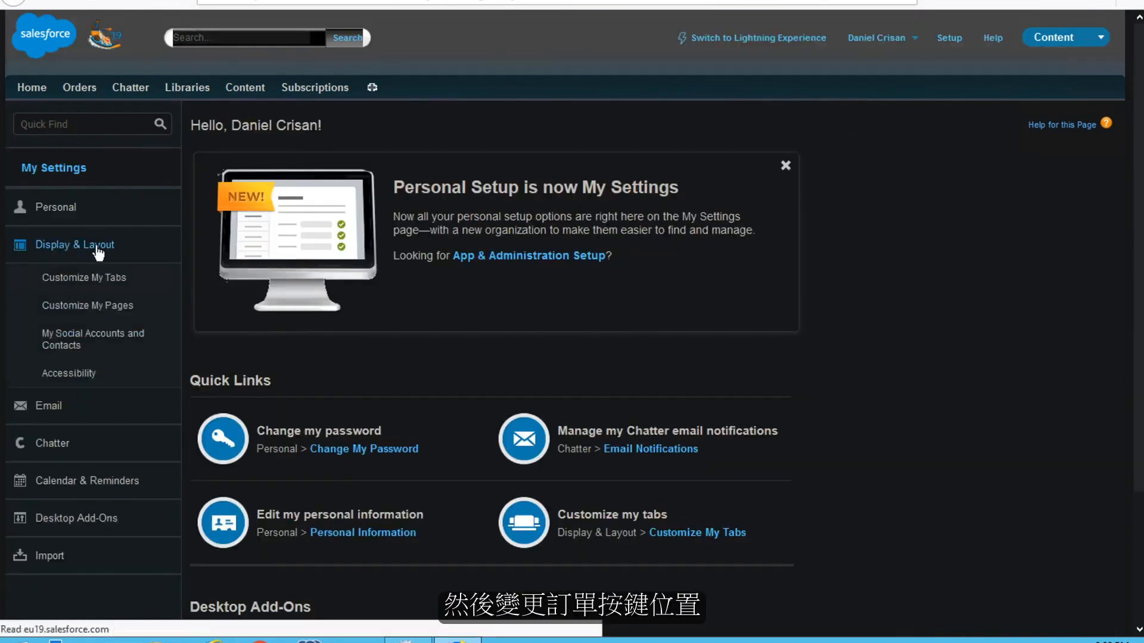
pyautogui.click(84, 277)
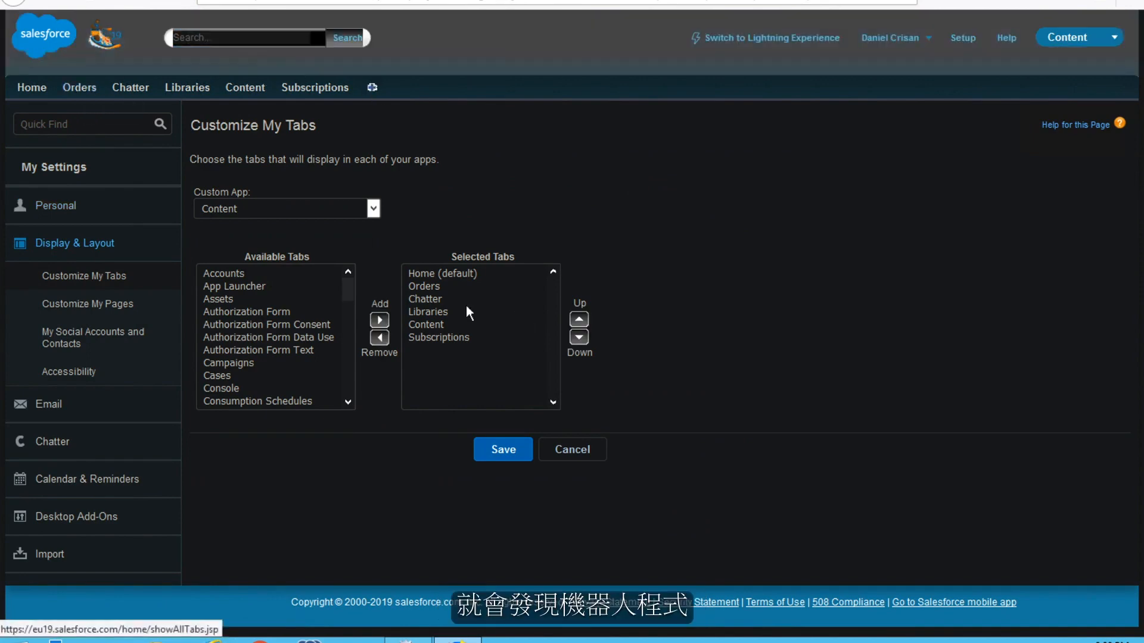
pyautogui.click(423, 287)
pyautogui.click(579, 337)
pyautogui.click(578, 337)
pyautogui.click(578, 337)
pyautogui.click(579, 337)
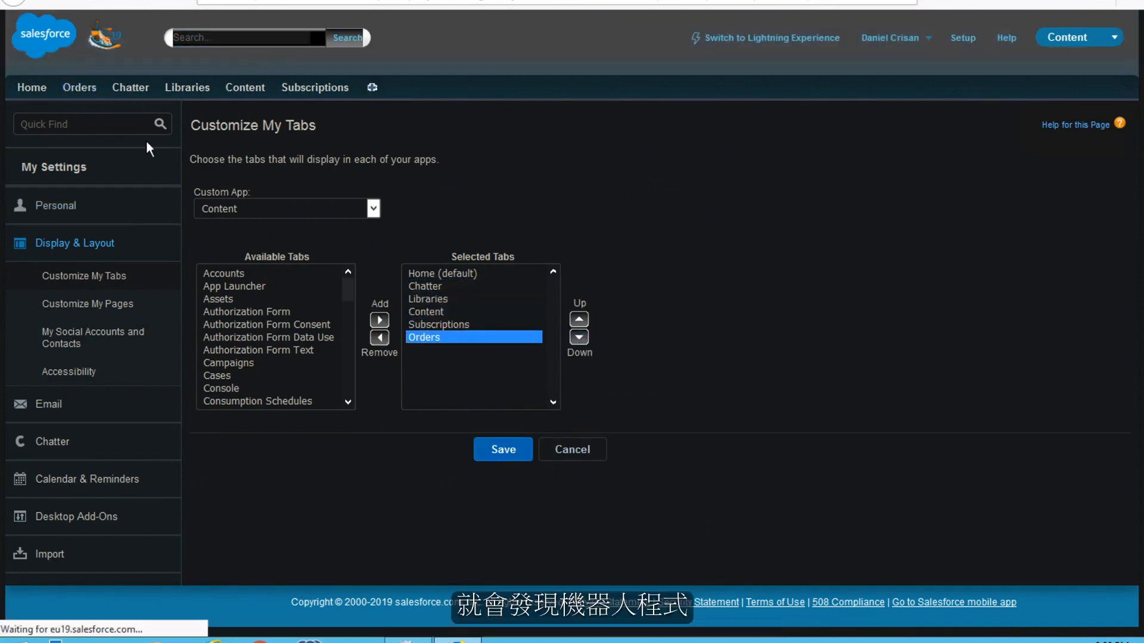
pyautogui.click(334, 88)
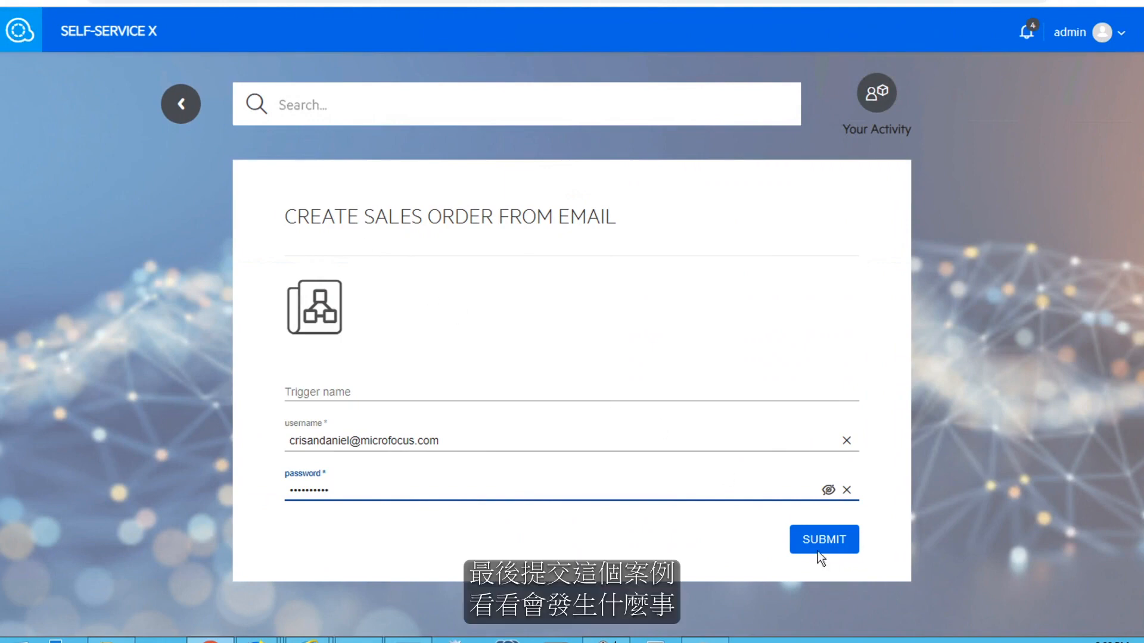
# Trigger the CREATE SALES ORDER FROM EMAIL scenario and view its activity
pyautogui.click(817, 550)
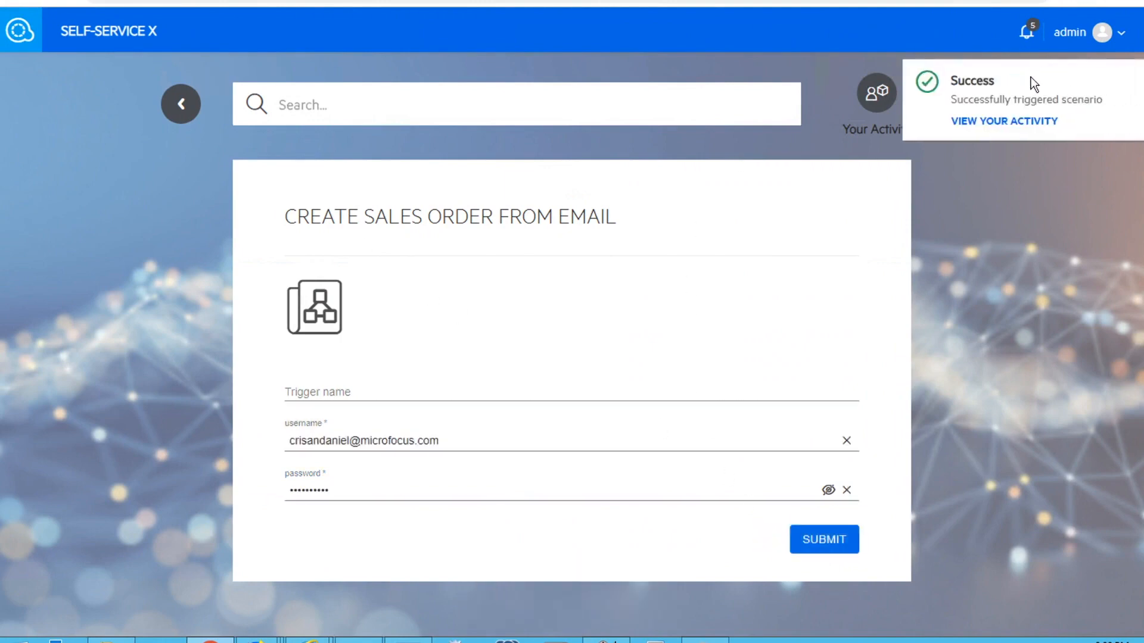
pyautogui.click(981, 121)
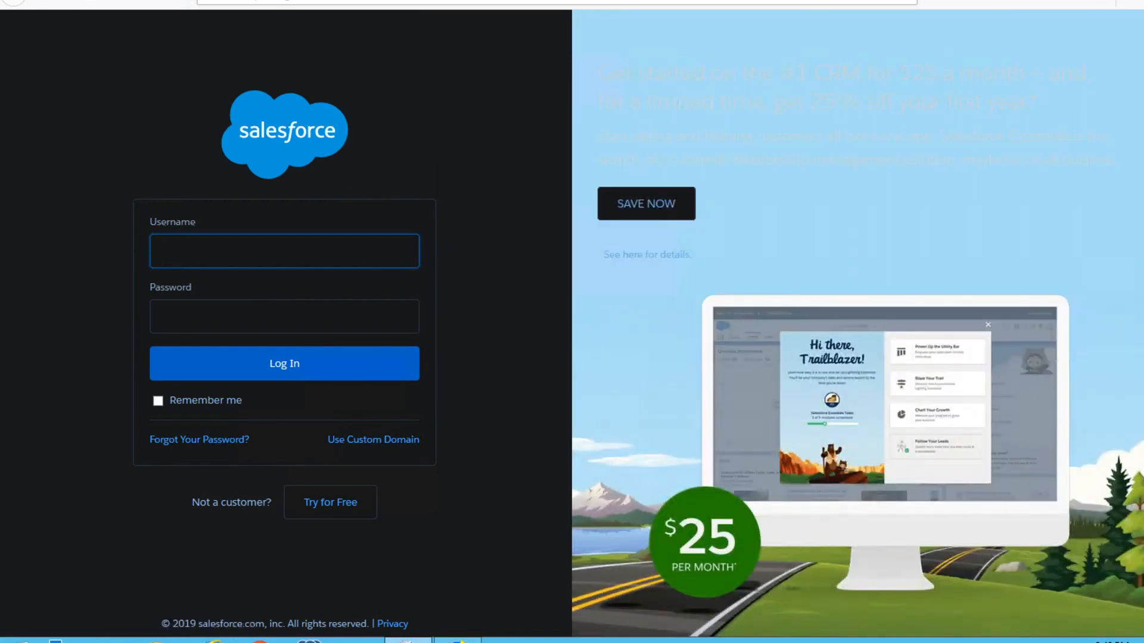
# Log in to Salesforce again using the autofilled credentials
pyautogui.press('Return')
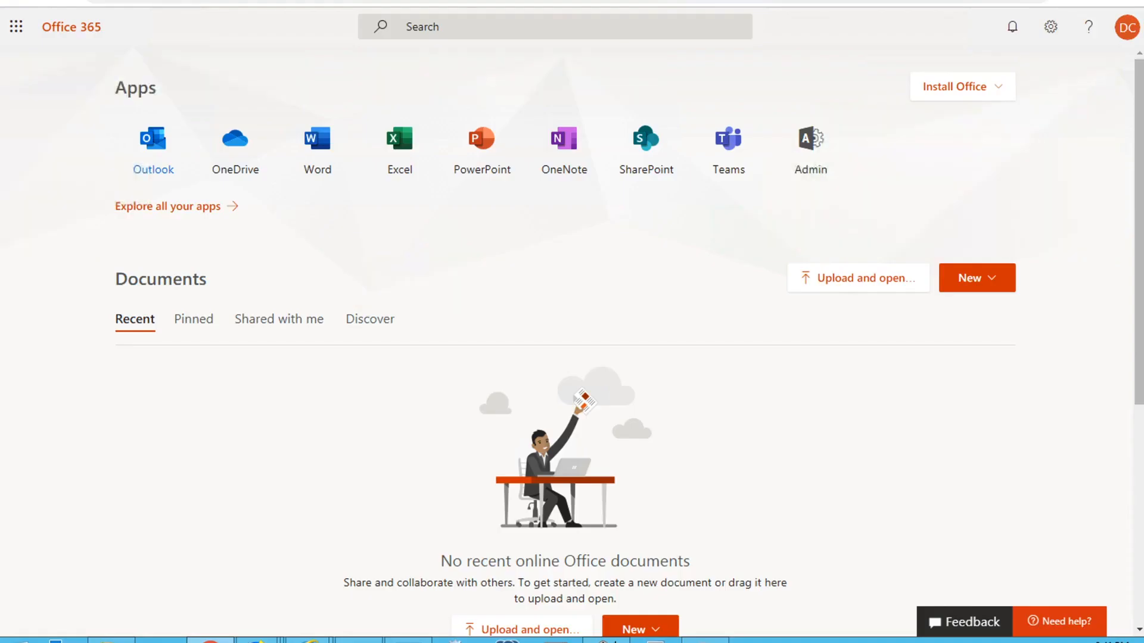
# In Outlook's Other folder, read the 'Sales Orders Updated by Micro Focus RPA' email listing orders 00000120 and 00000121
pyautogui.click(160, 155)
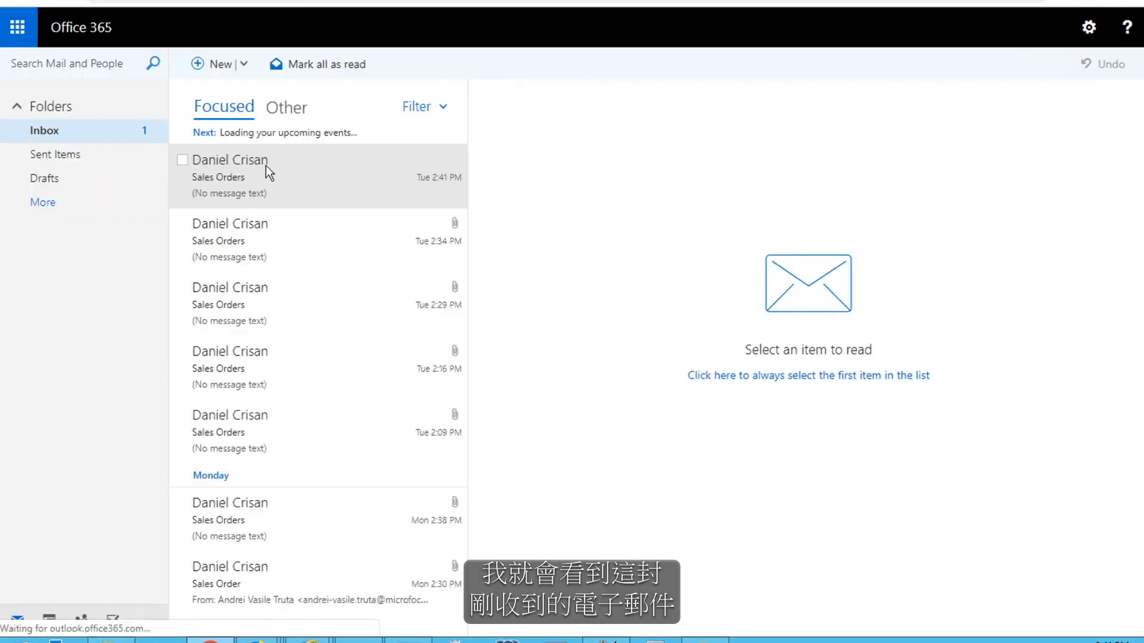
pyautogui.click(276, 157)
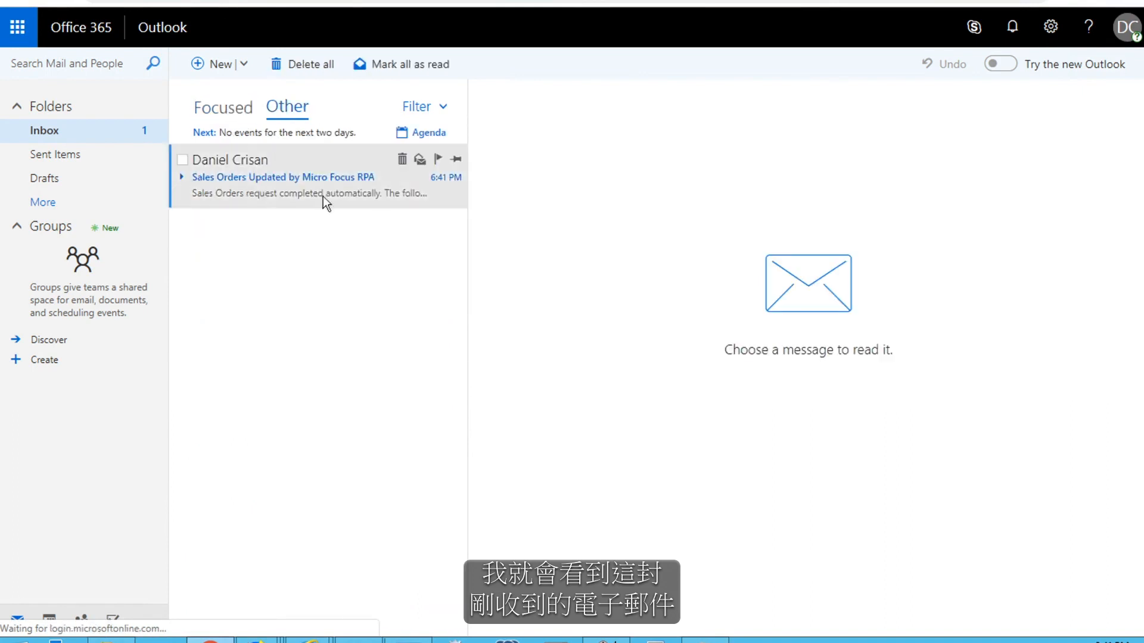
pyautogui.click(184, 177)
pyautogui.moveTo(602, 264); pyautogui.dragTo(919, 265)
pyautogui.click(513, 332)
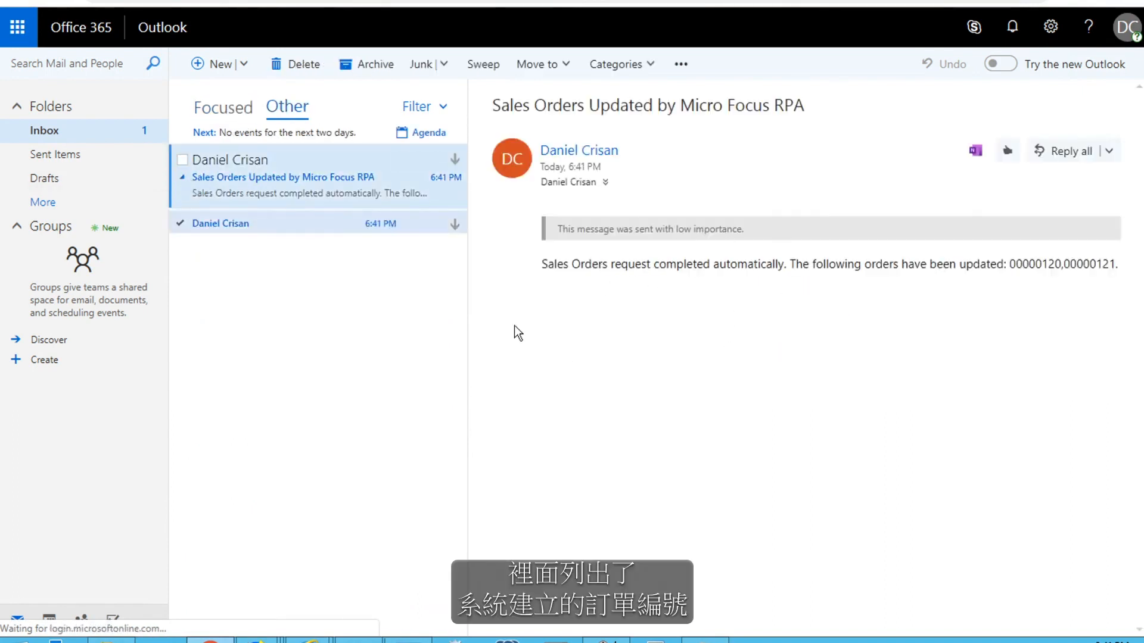